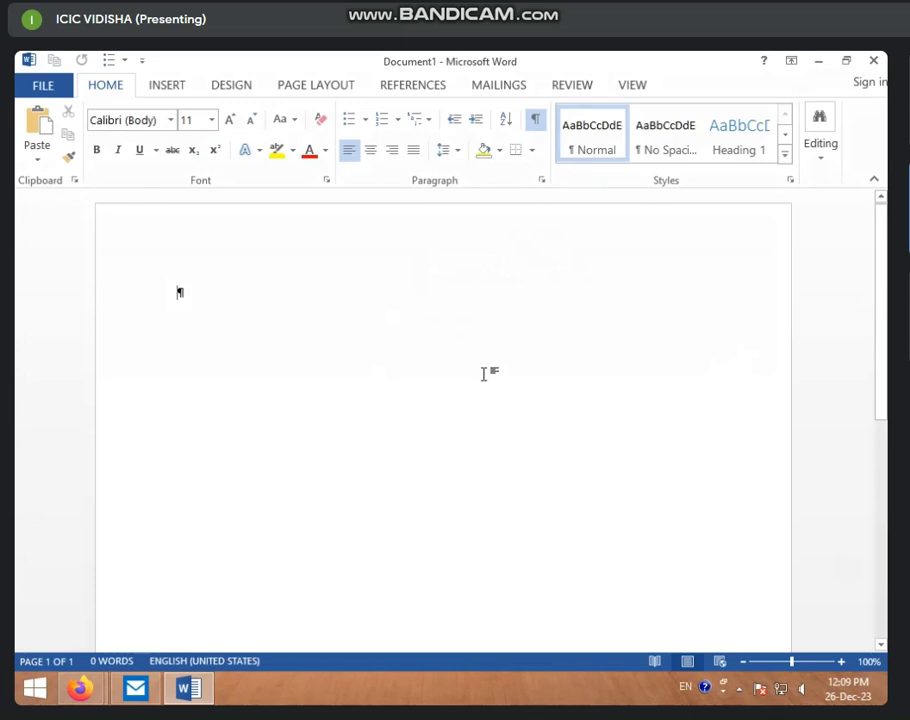
# Show the Mailings tab and open the Envelopes dialog, then cancel it unchanged.
pyautogui.click(503, 88)
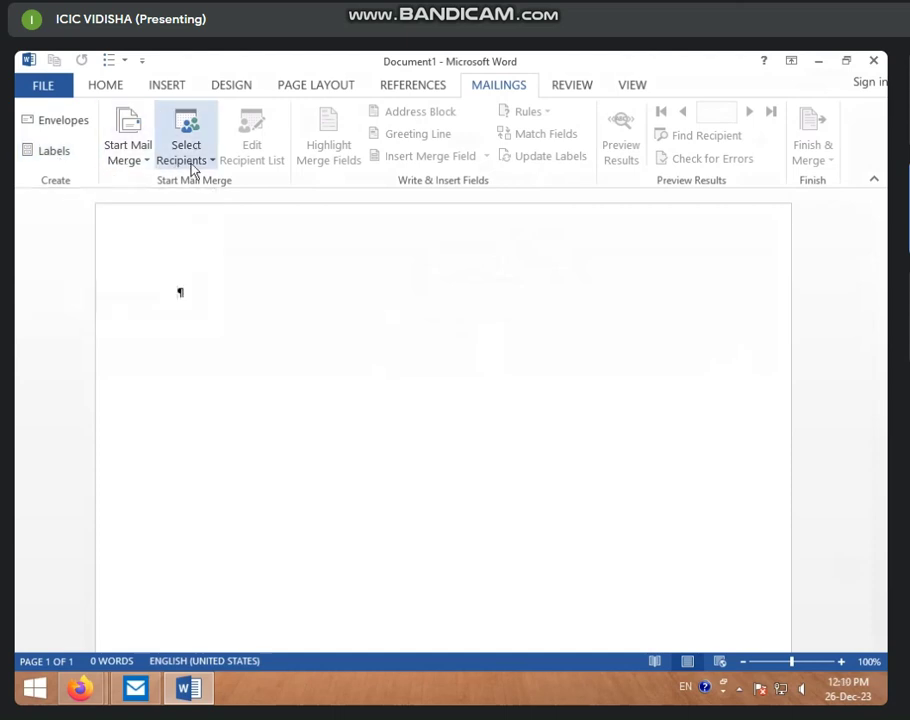
pyautogui.click(61, 121)
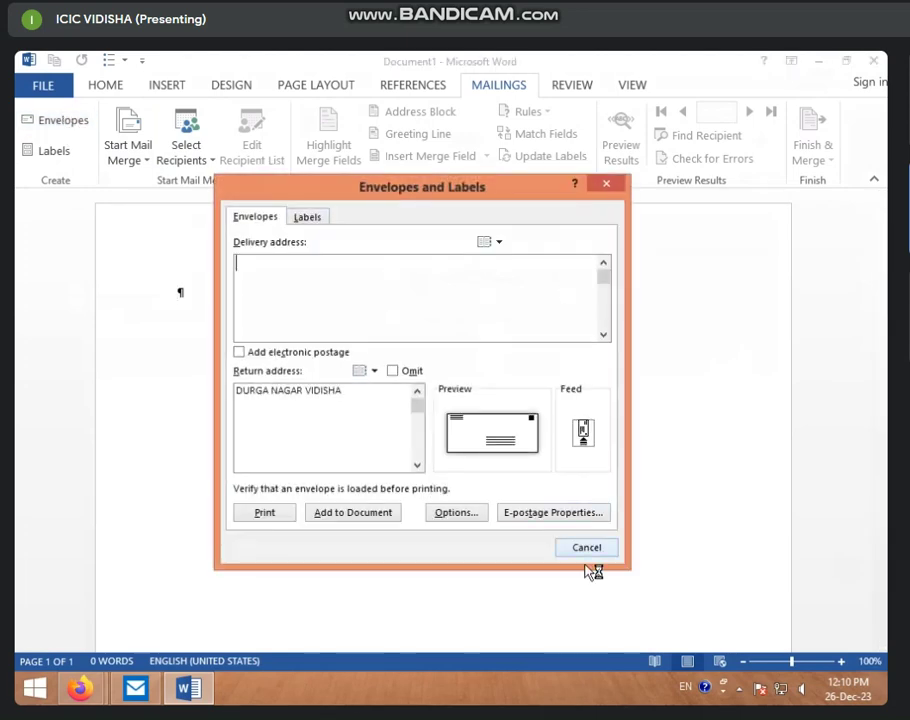
pyautogui.click(590, 548)
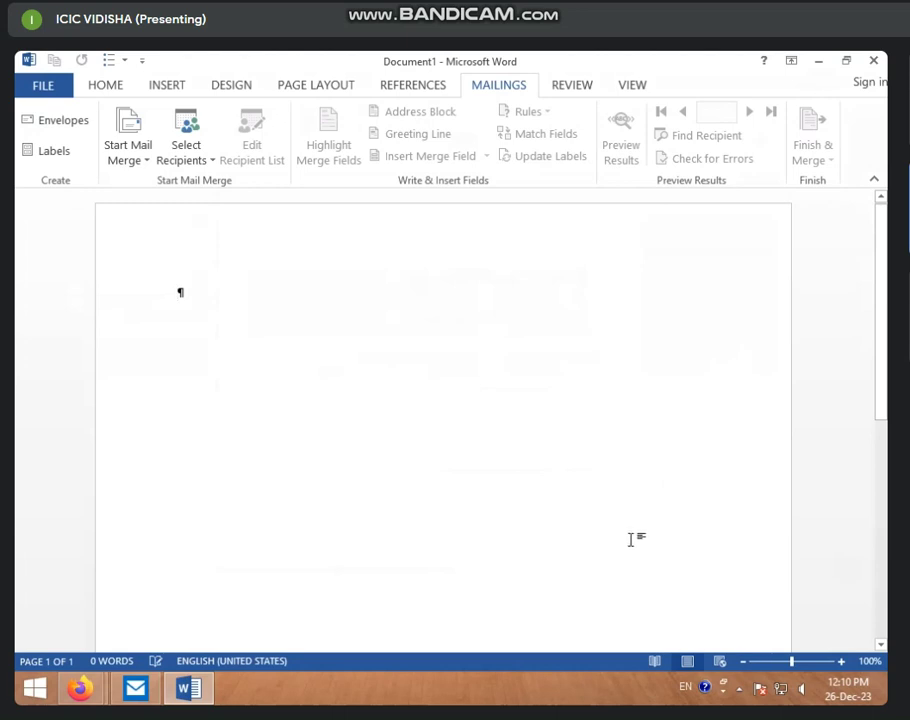
pyautogui.scroll(-5, 630, 540)
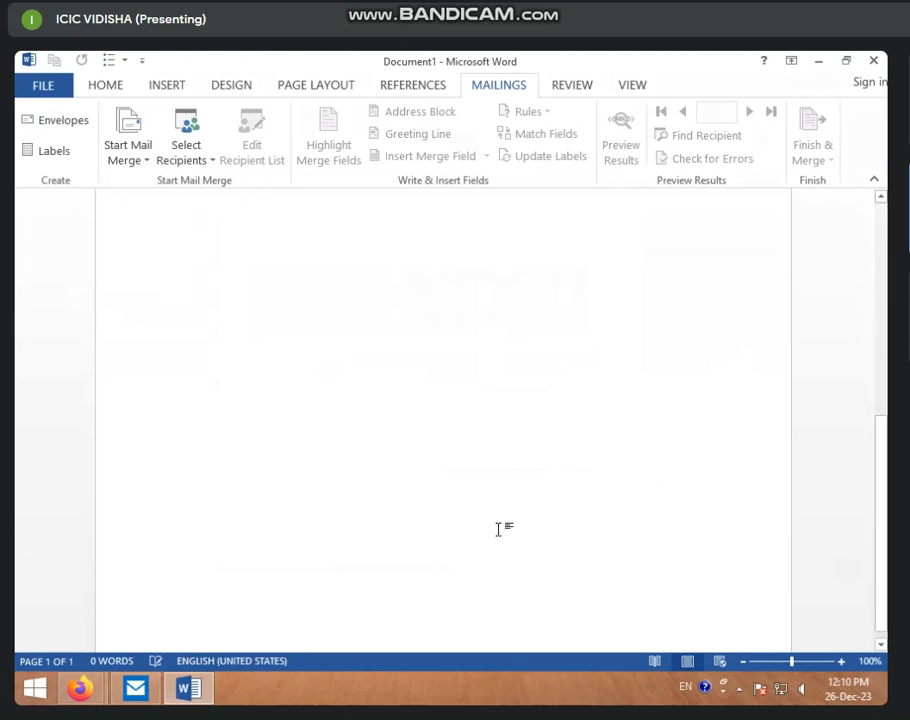
pyautogui.scroll(5, 498, 529)
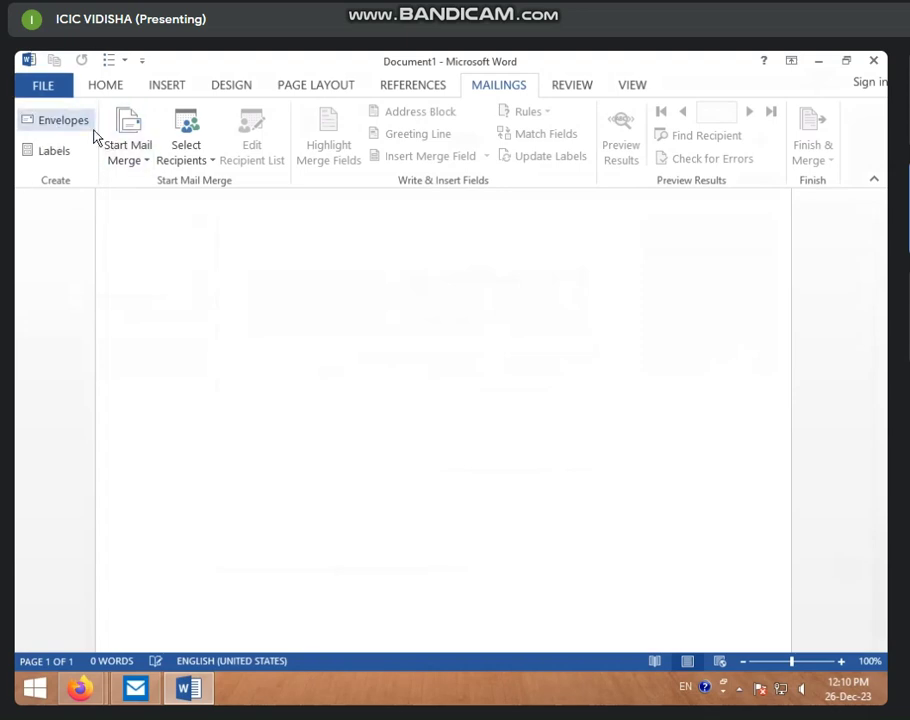
# Open the Labels setup, glance at the Envelopes tab, and move the dialog up-left.
pyautogui.click(48, 158)
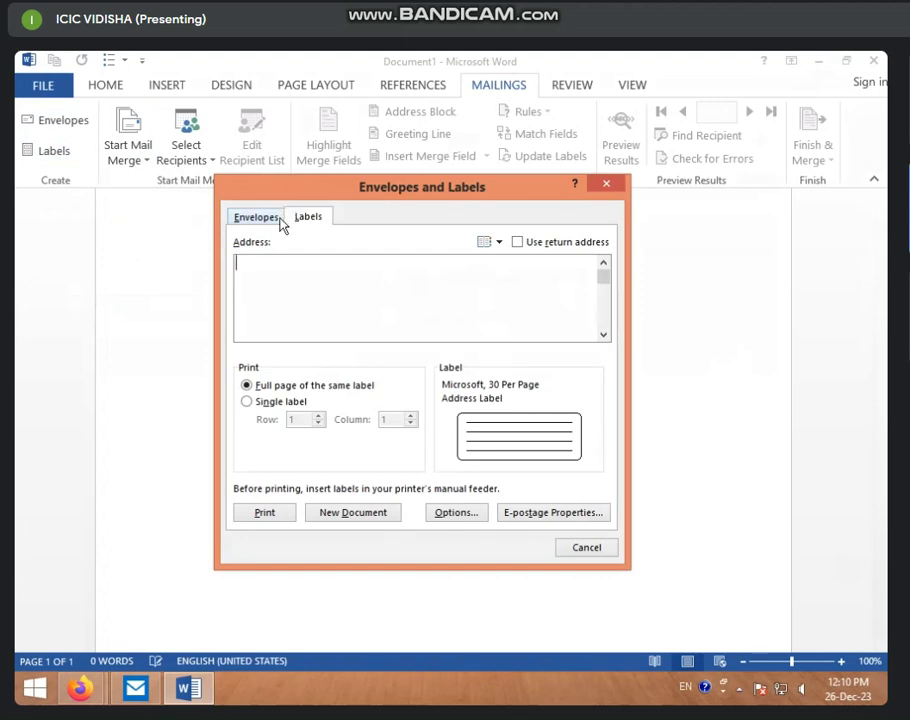
pyautogui.click(278, 222)
pyautogui.click(324, 219)
pyautogui.moveTo(483, 182); pyautogui.dragTo(463, 140)
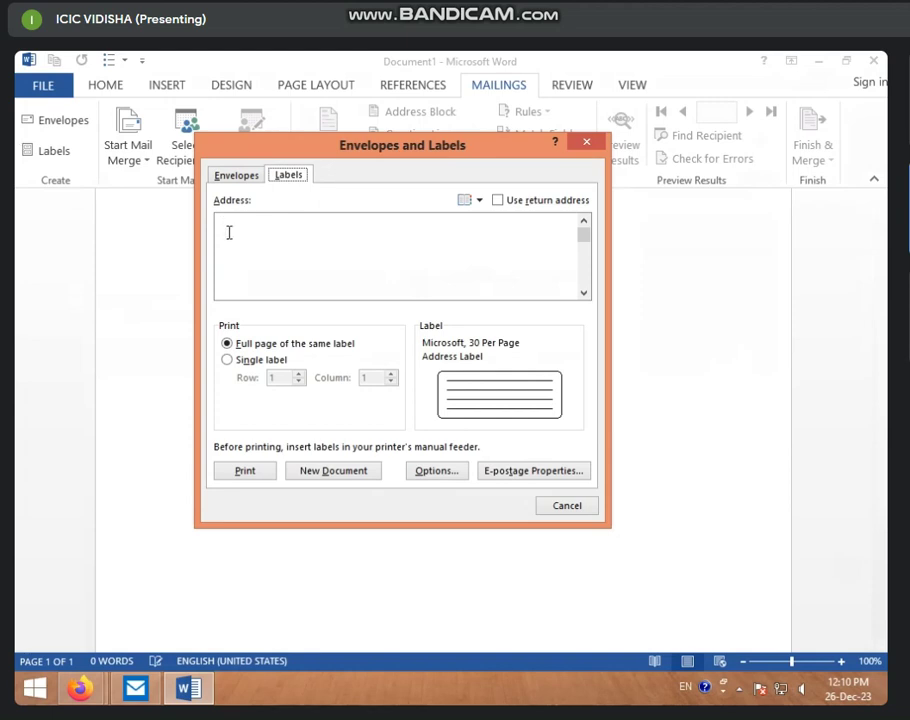
pyautogui.click(229, 232)
# Enter 'ICIC COMPUTER CENTER VIDISHA' in the label Address box, fixing typos.
pyautogui.write('ICIC ')
pyautogui.write('C')
pyautogui.write('OMPUT')
pyautogui.write('ER CEN')
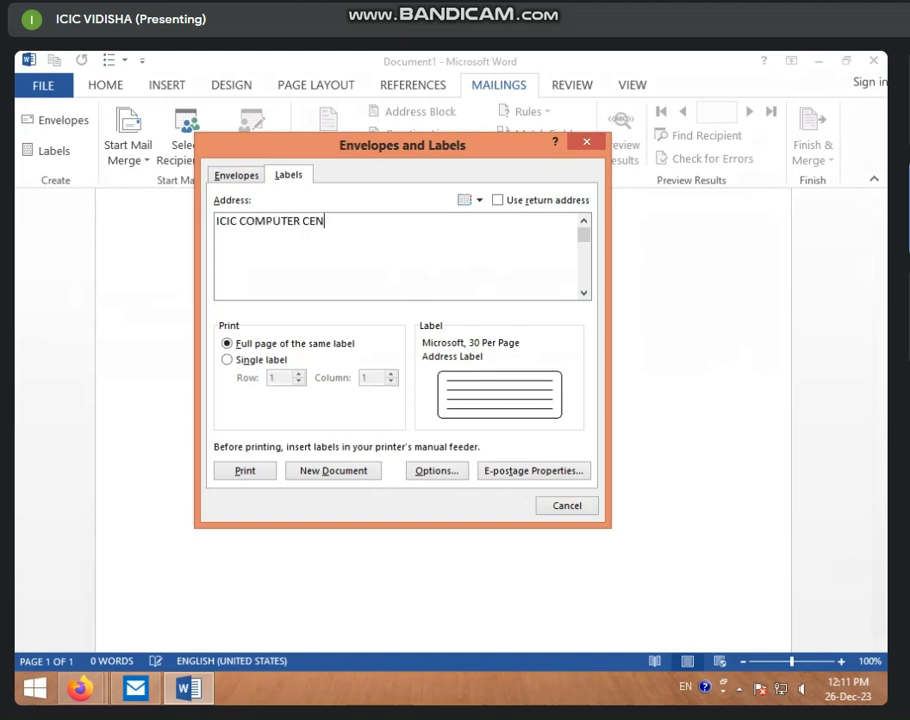
pyautogui.write('TE')
pyautogui.press('BackSpace')
pyautogui.write('R')
pyautogui.press('BackSpace')
pyautogui.press('BackSpace')
pyautogui.write('ER VI')
pyautogui.write('DISHA')
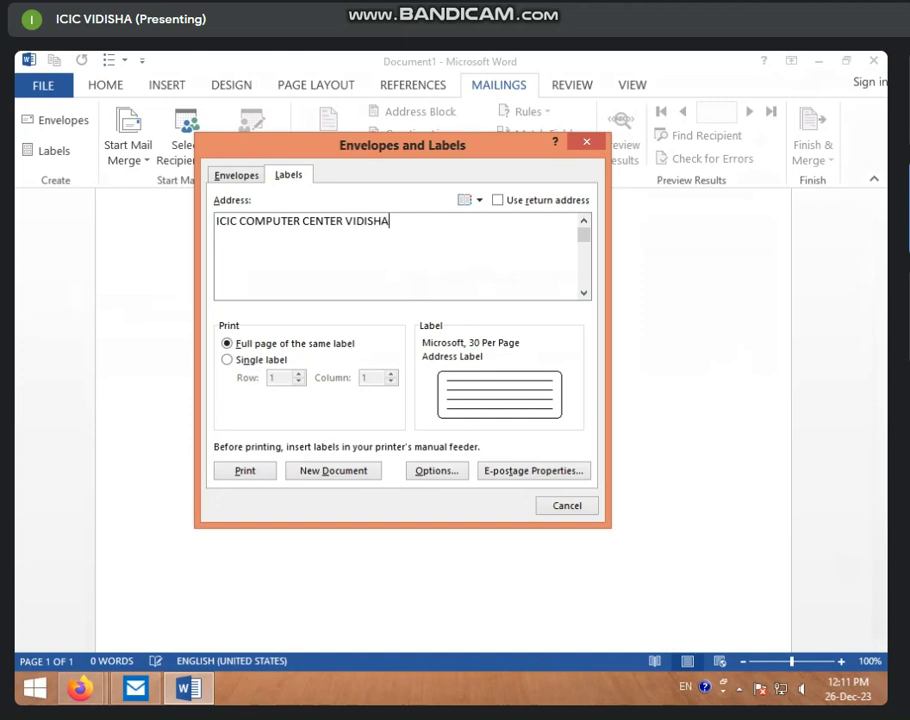
pyautogui.press('Return')
# Move VIDISHA to its own line and add 'NEAR HOME GUARD OFFICE' as the second line.
pyautogui.click(346, 221)
pyautogui.press('Return')
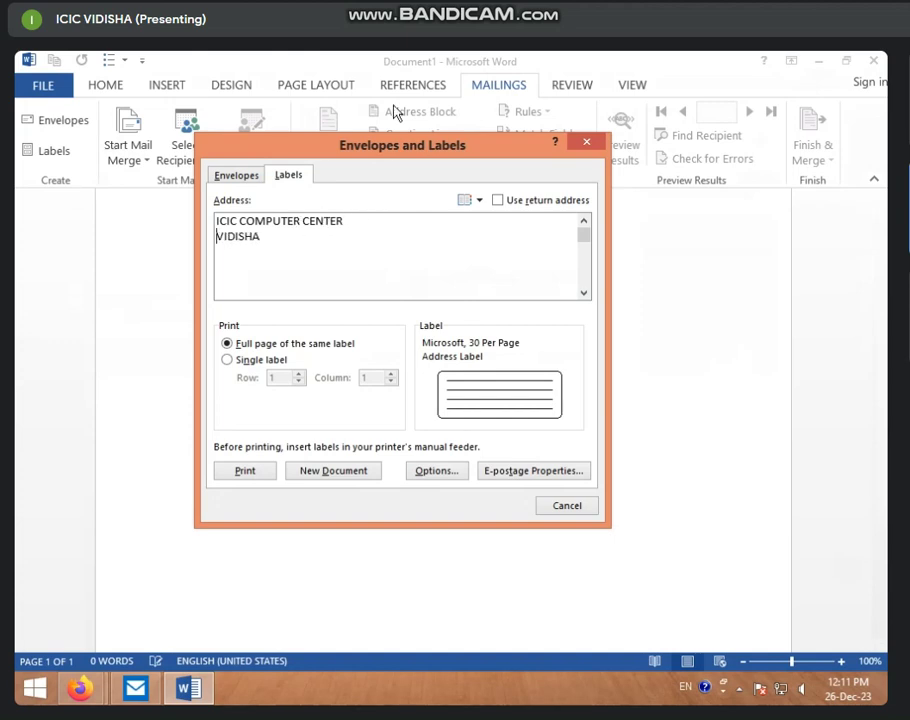
pyautogui.press('Return')
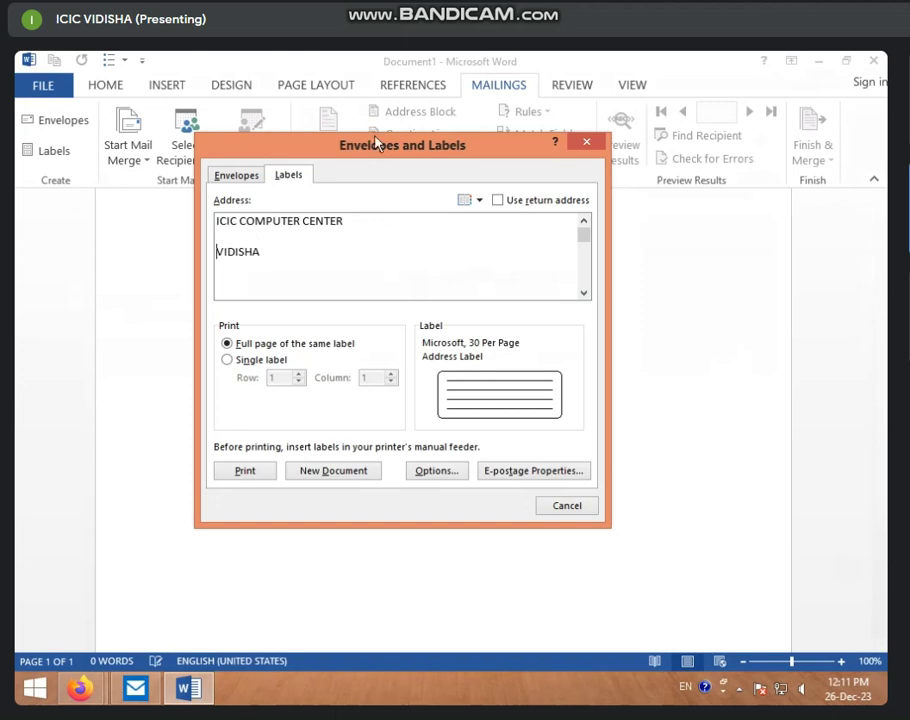
pyautogui.click(221, 236)
pyautogui.write('NEAR GH')
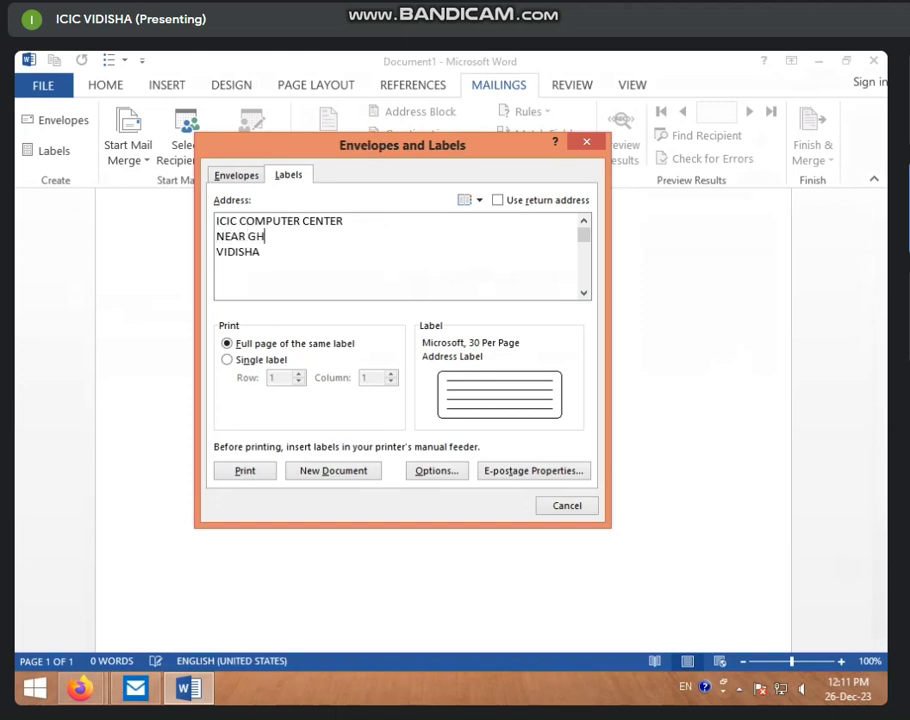
pyautogui.press('BackSpace')
pyautogui.press('BackSpace')
pyautogui.write('HOME G')
pyautogui.write('UARD')
pyautogui.write(' O')
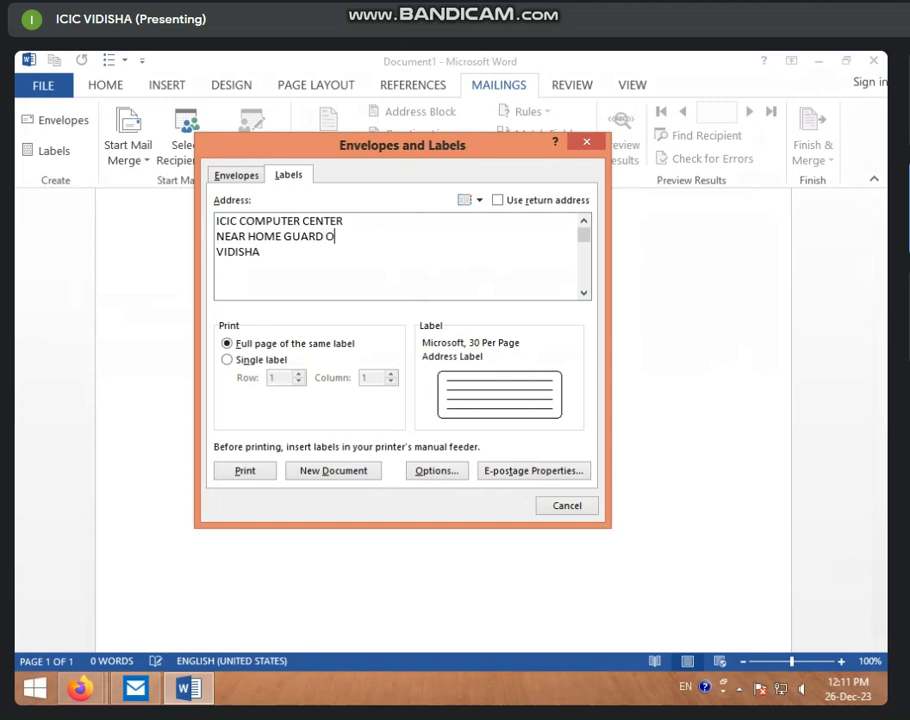
pyautogui.write('FFI')
pyautogui.write('CE')
# Choose the landscape 30 Per Page label product and create a new labels document.
pyautogui.click(436, 471)
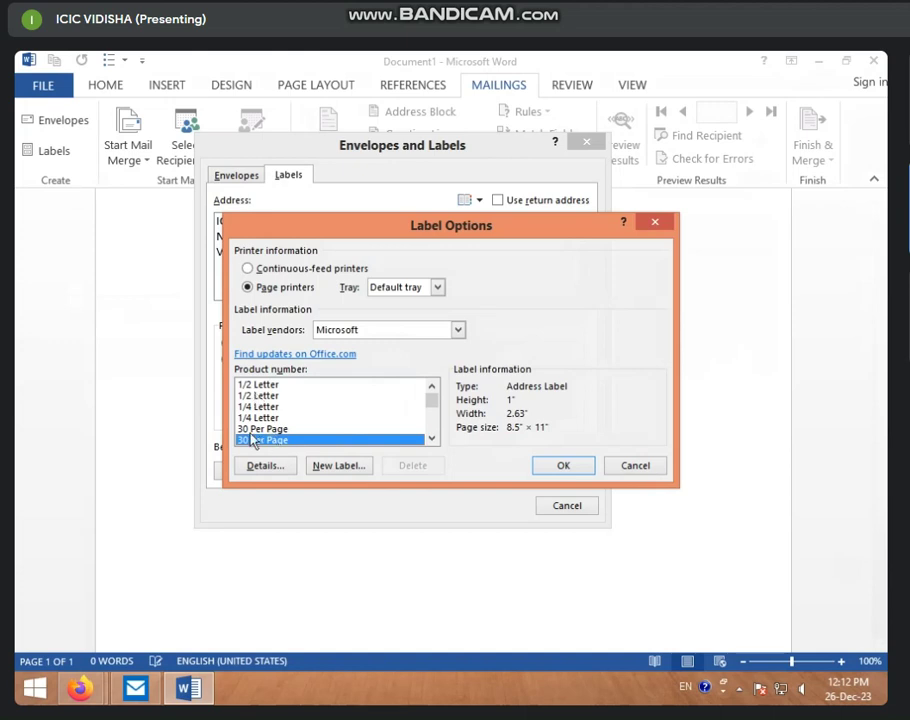
pyautogui.click(254, 430)
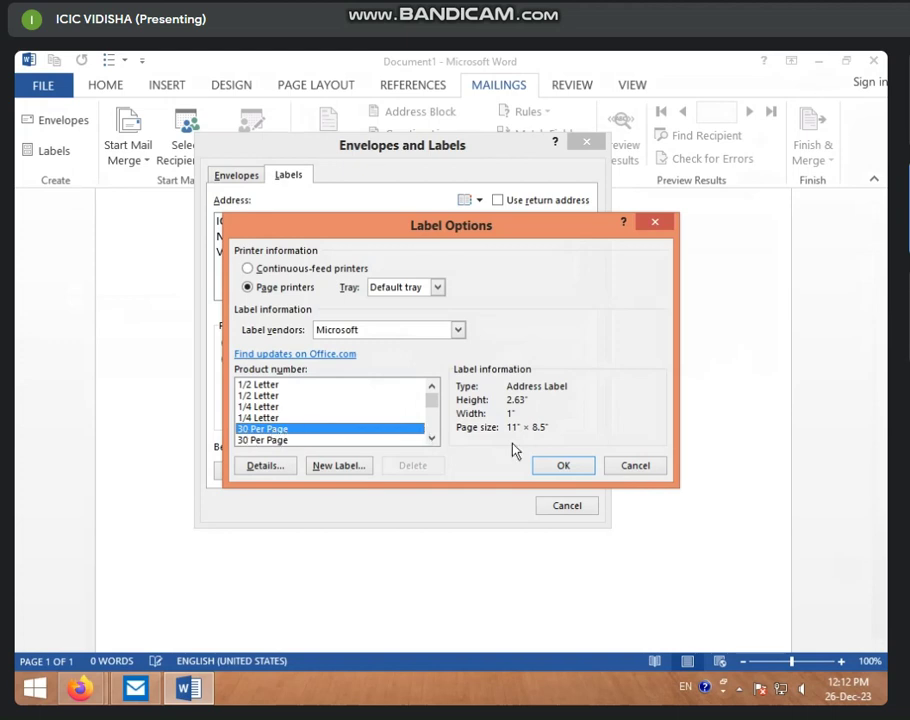
pyautogui.click(562, 465)
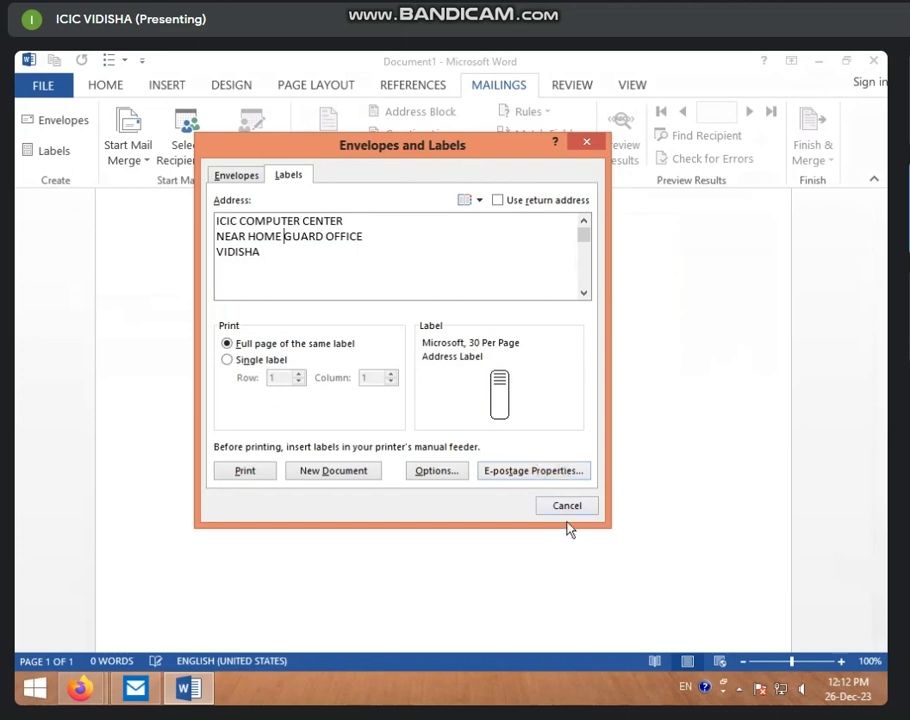
pyautogui.click(333, 472)
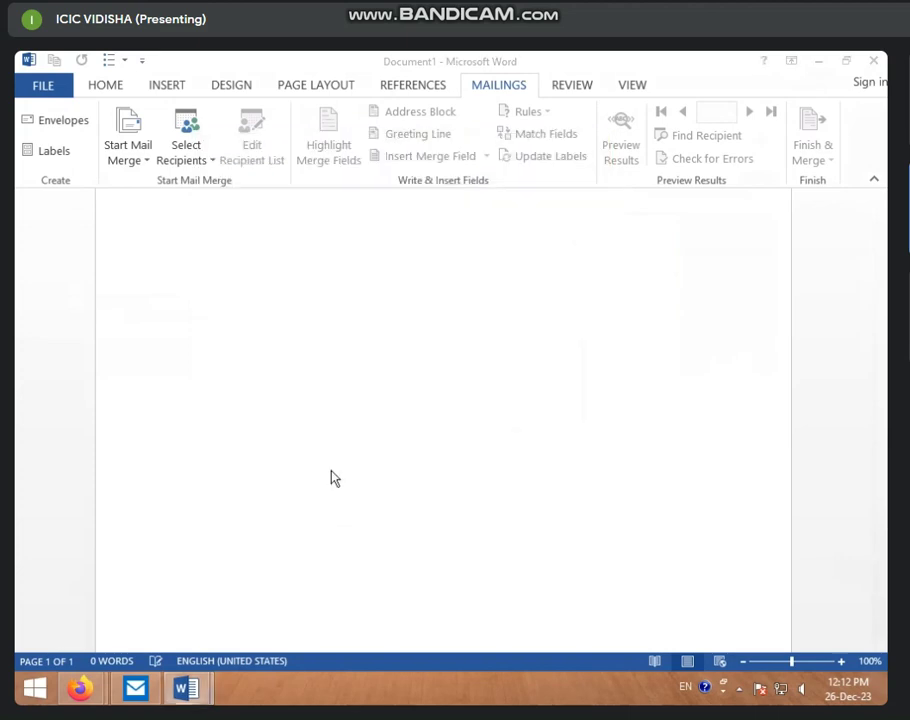
# Widen the first label column slightly and raise the boundary between the first two rows.
pyautogui.scroll(-5, 534, 489)
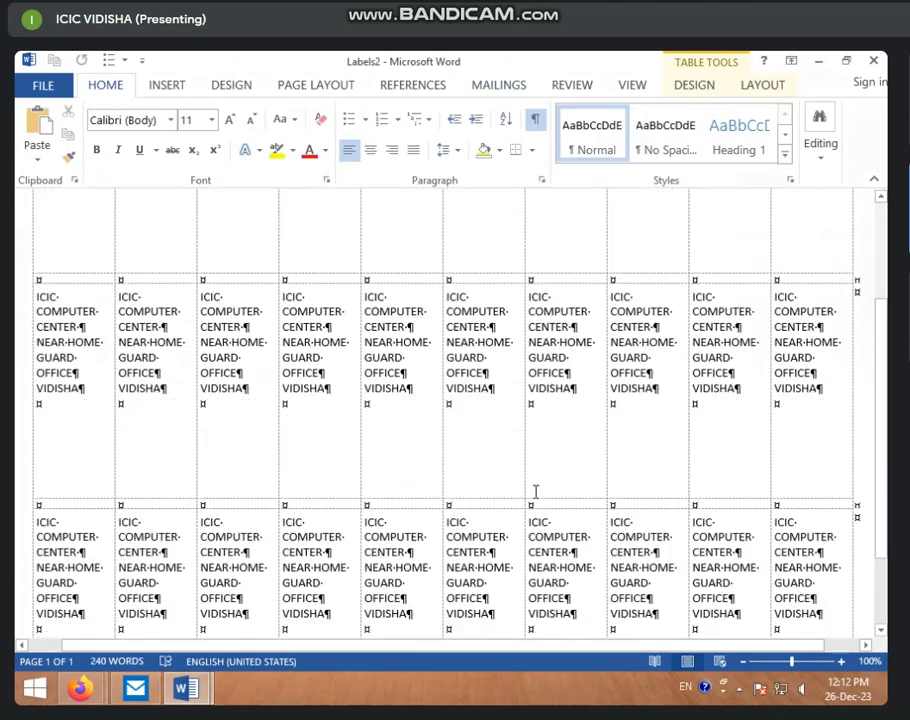
pyautogui.scroll(5, 535, 498)
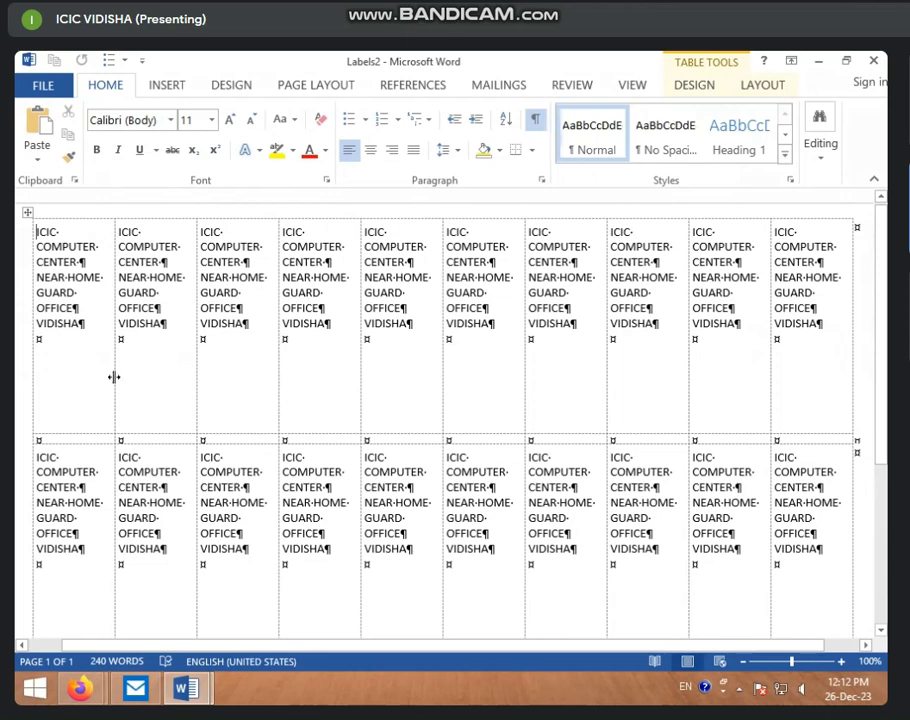
pyautogui.moveTo(115, 367); pyautogui.dragTo(153, 363)
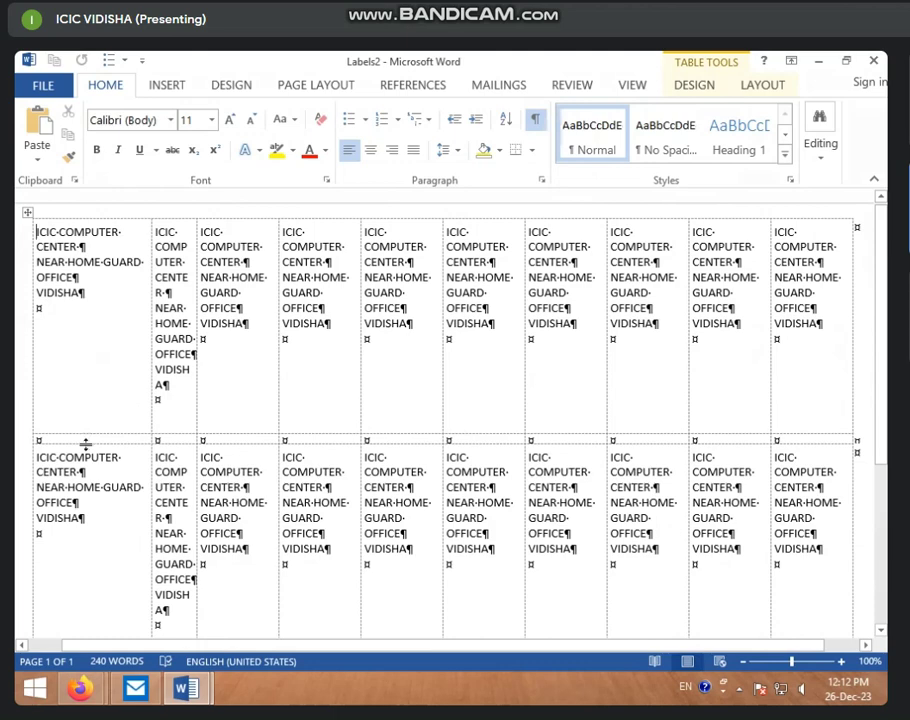
pyautogui.moveTo(87, 443); pyautogui.dragTo(87, 437)
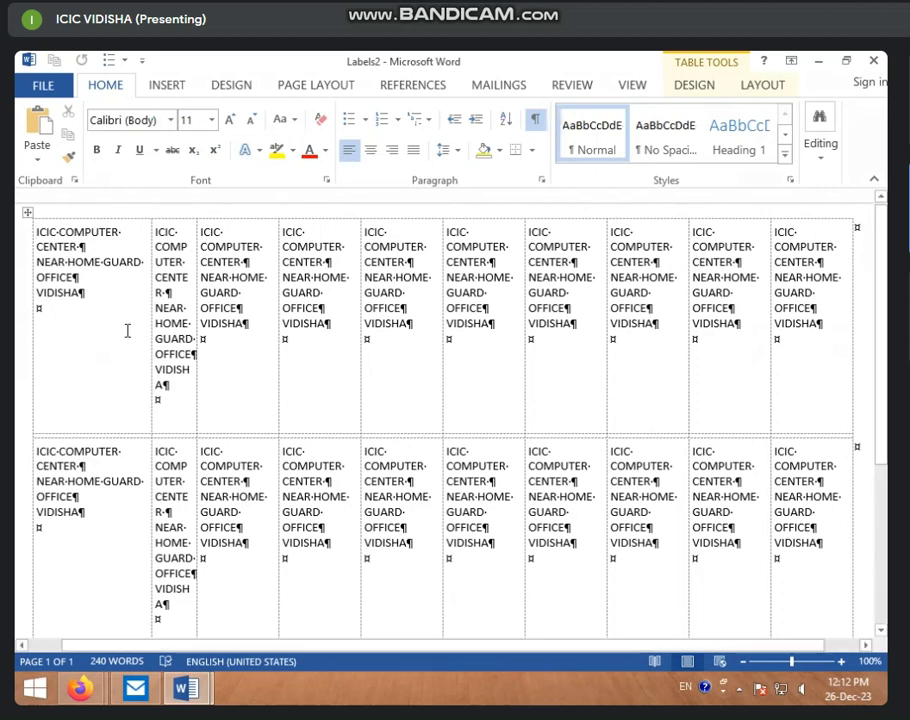
# Select the first label's address and adjust the first column so its lines fit.
pyautogui.tripleClick(40, 232)
pyautogui.moveTo(86, 277); pyautogui.dragTo(62, 294)
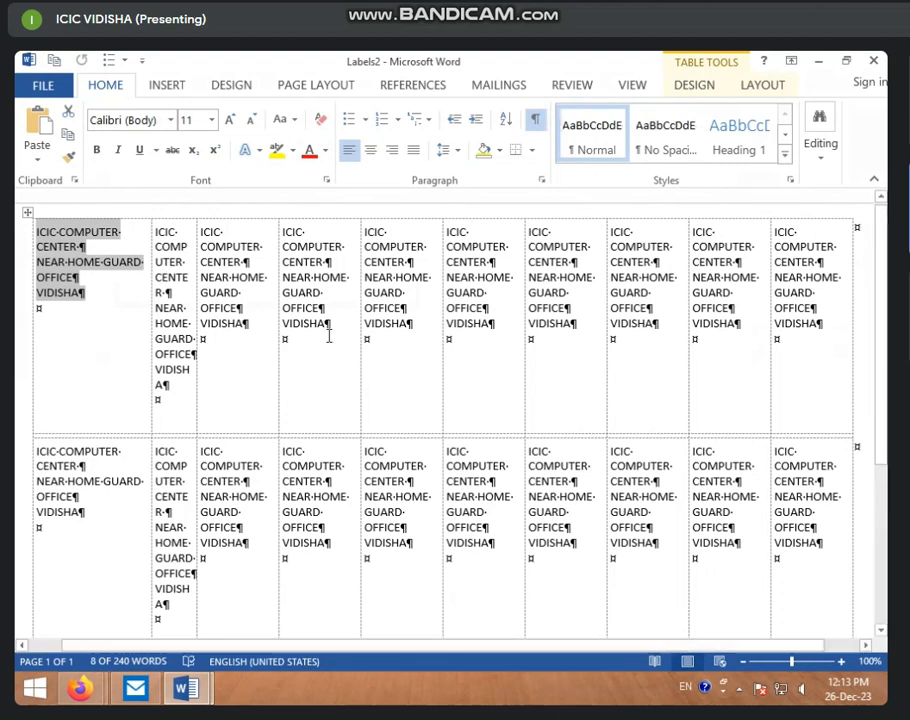
pyautogui.scroll(-3, 630, 266)
pyautogui.scroll(-2, 565, 431)
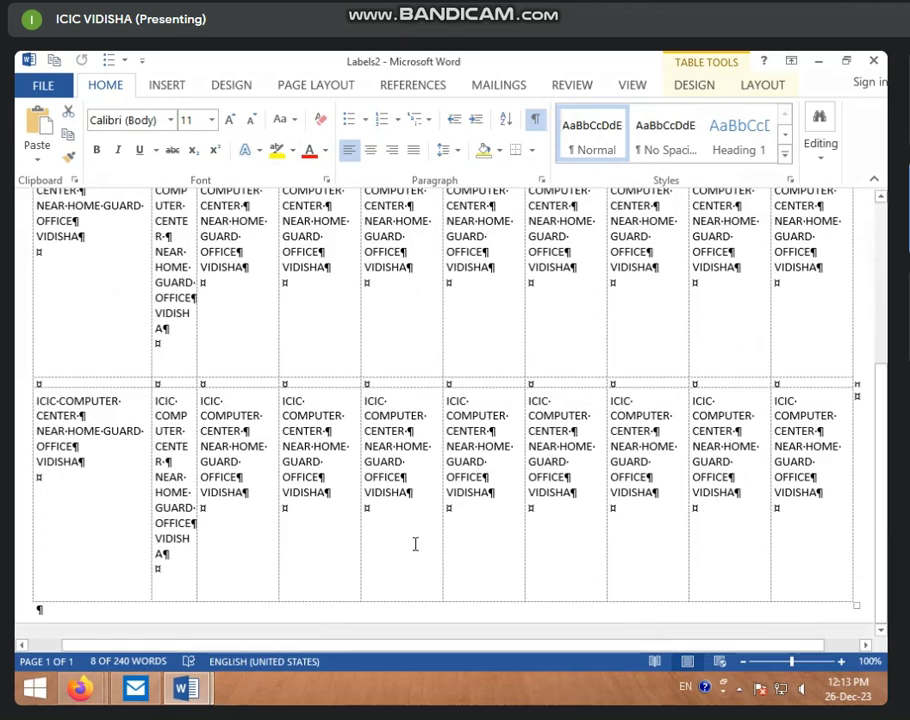
pyautogui.scroll(1, 277, 389)
pyautogui.scroll(1, 277, 389)
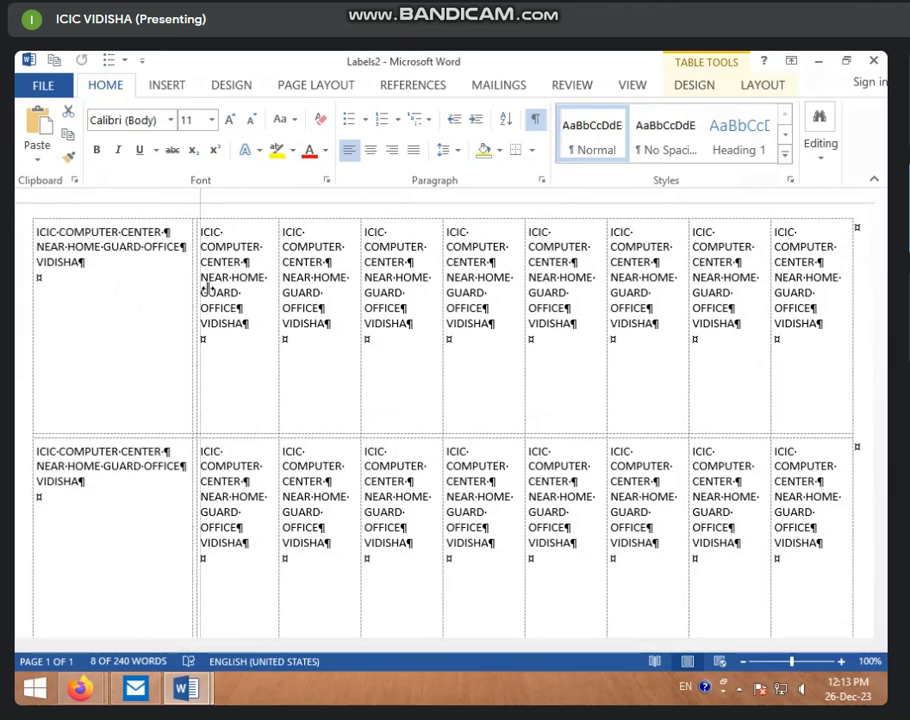
pyautogui.moveTo(150, 287)
pyautogui.mouseDown()
pyautogui.moveTo(175, 289)
pyautogui.moveTo(68, 289)
pyautogui.moveTo(121, 289)
pyautogui.mouseUp()
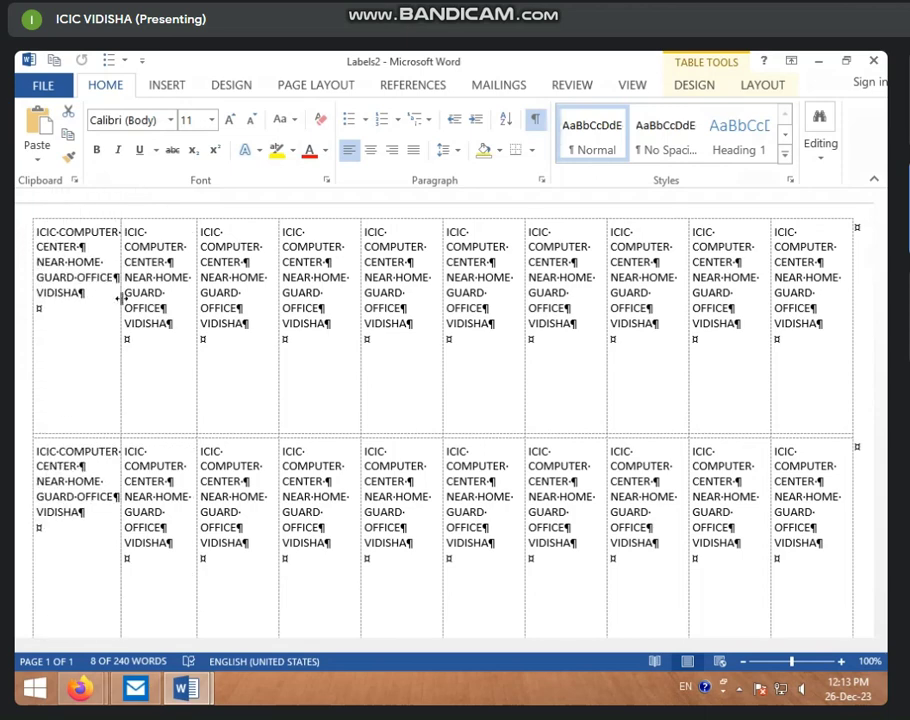
pyautogui.click(575, 300)
pyautogui.scroll(-1, 575, 300)
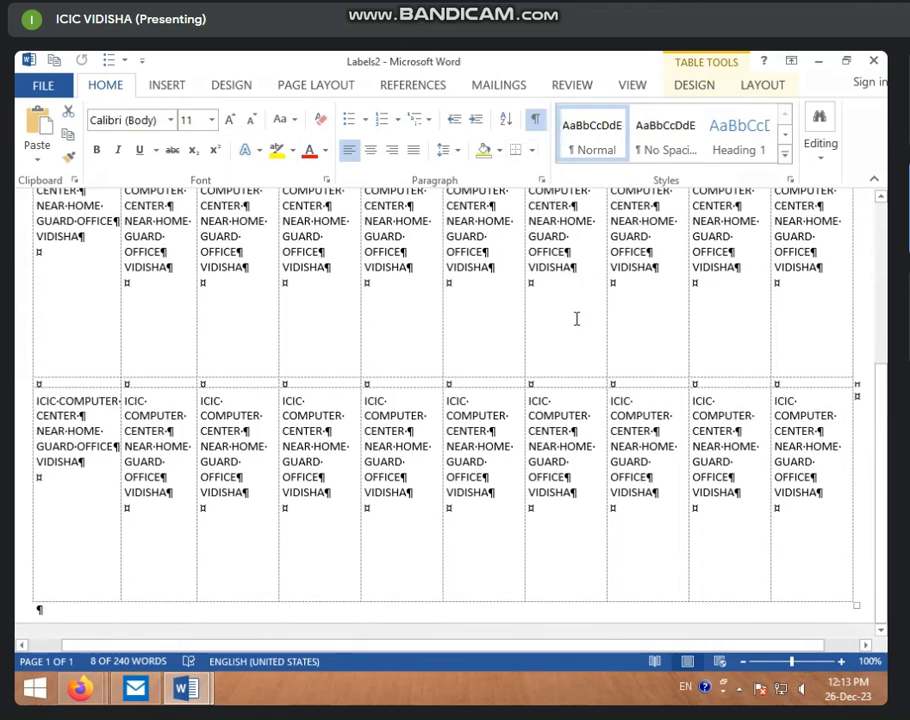
pyautogui.scroll(1, 612, 331)
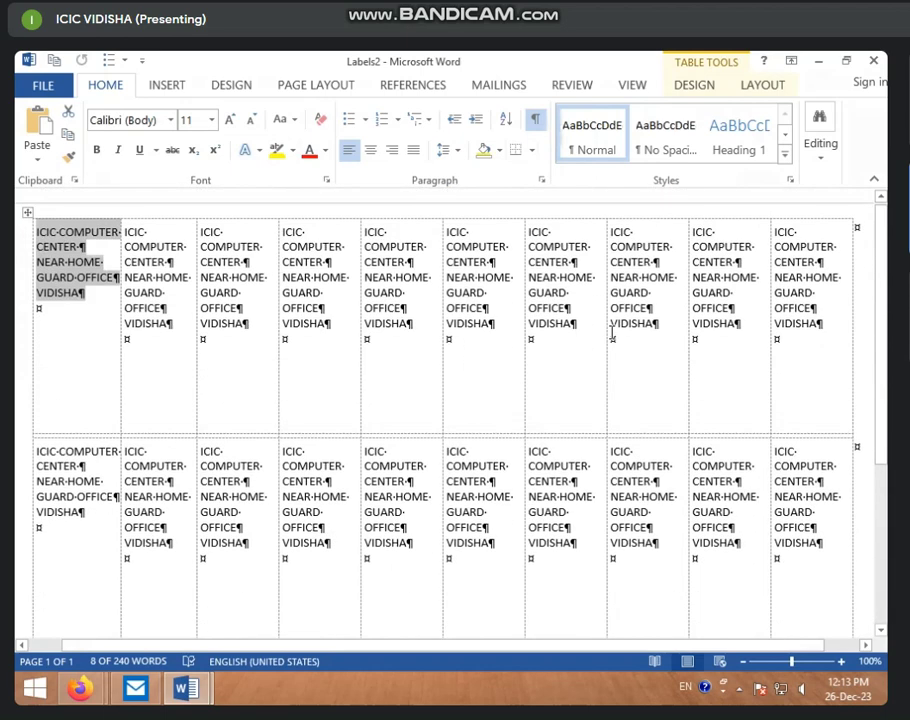
# Add an ICIC COMPUTER CENTER envelope with return address DURGA NAGAR VIDISHA to Labels2, default options.
pyautogui.click(491, 85)
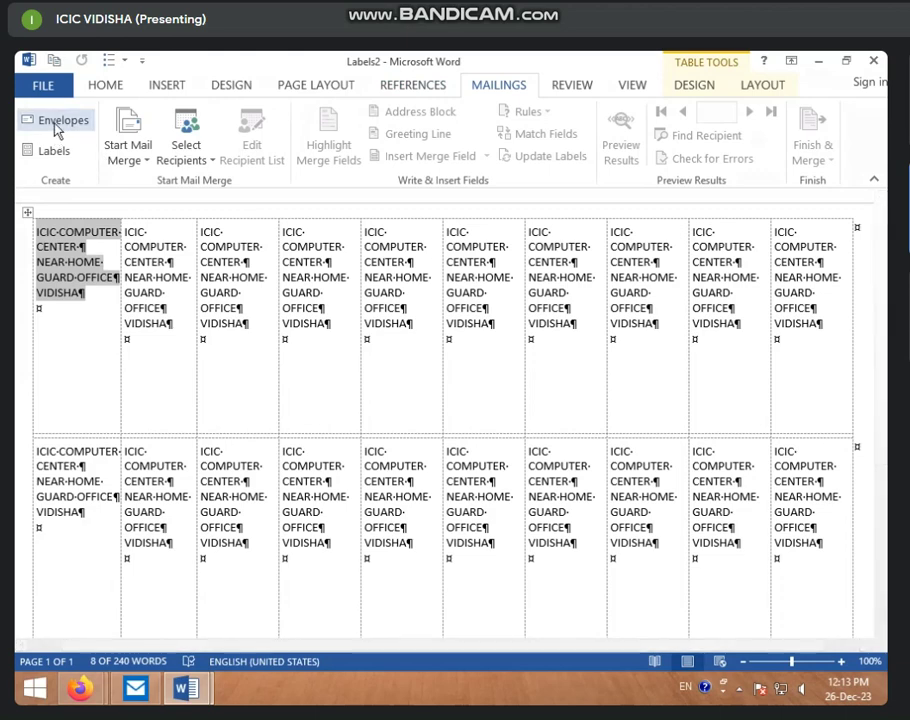
pyautogui.click(57, 124)
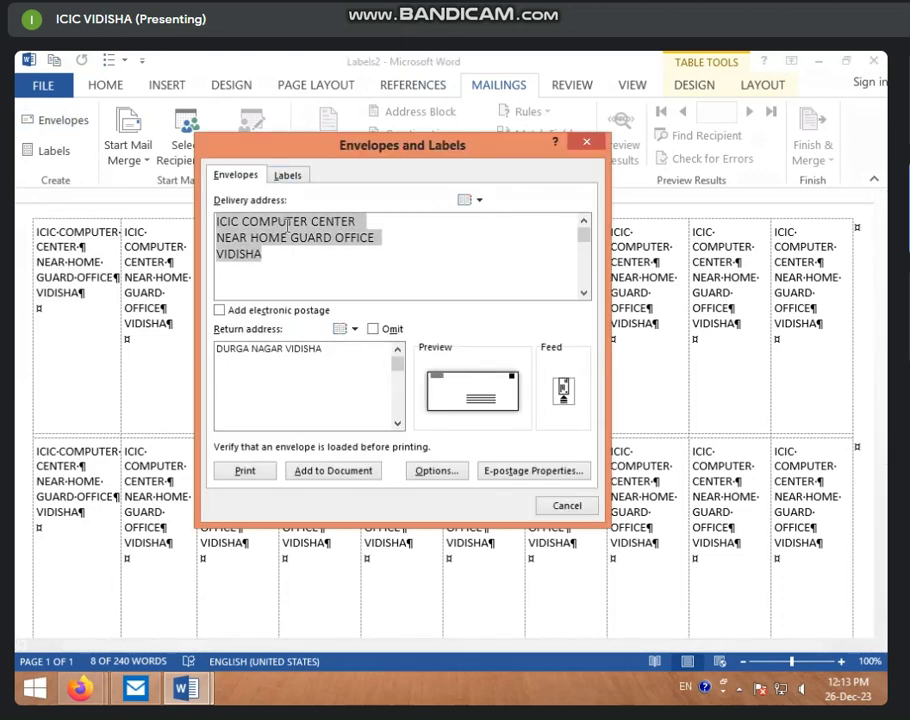
pyautogui.click(448, 470)
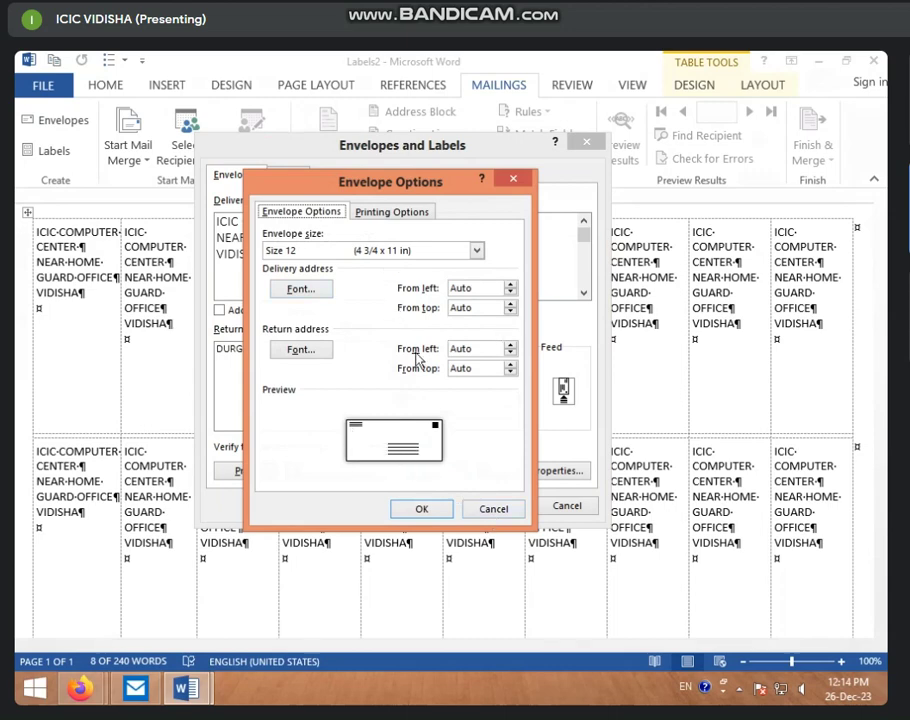
pyautogui.click(421, 510)
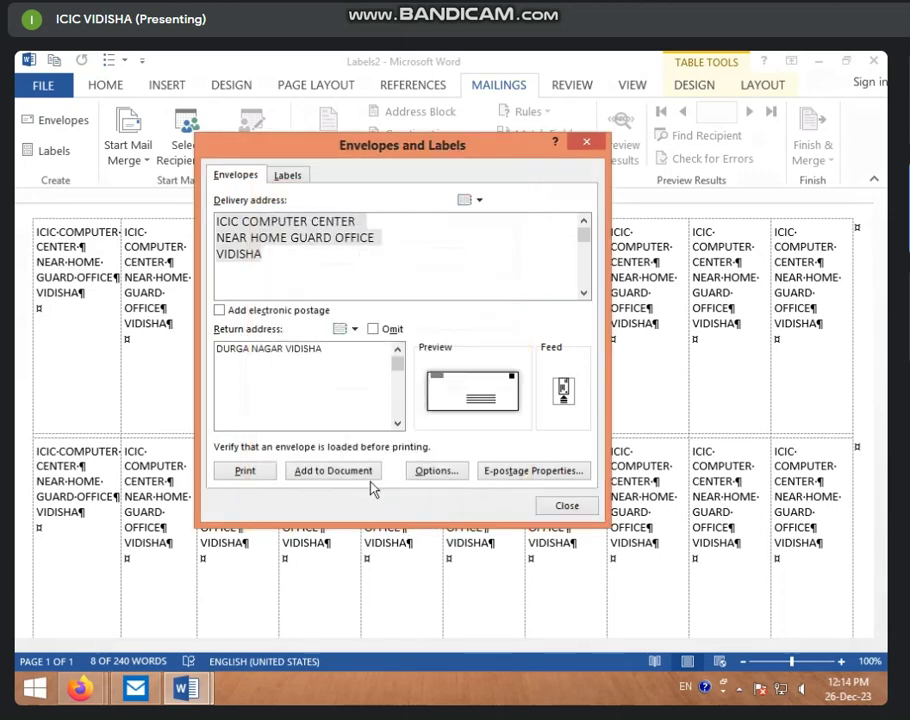
pyautogui.click(338, 481)
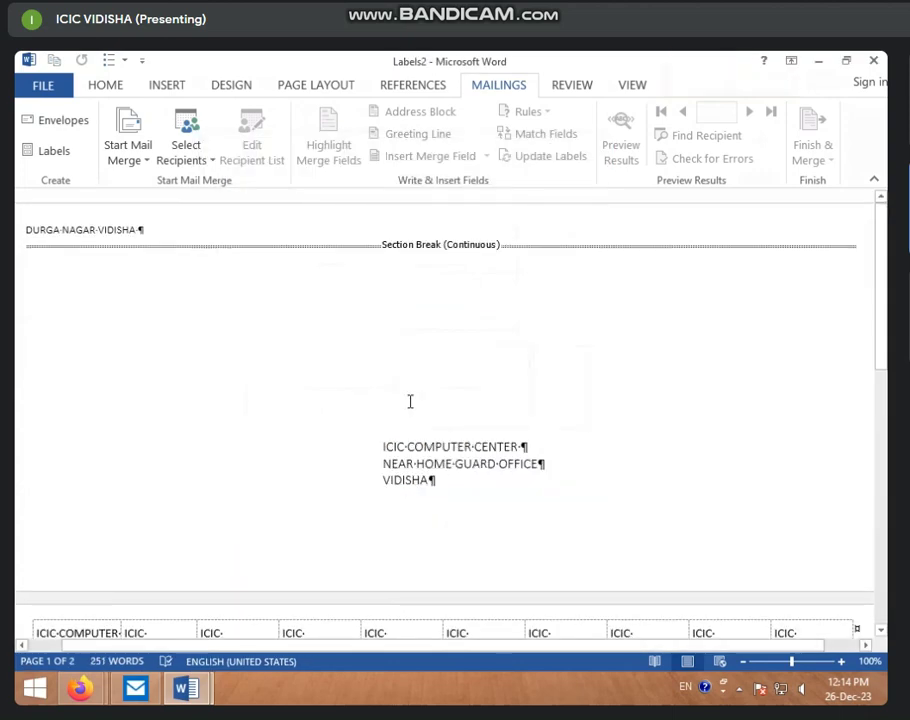
pyautogui.scroll(-3, 410, 401)
pyautogui.scroll(3, 410, 401)
pyautogui.scroll(-5, 366, 367)
pyautogui.scroll(-4, 366, 376)
pyautogui.scroll(8, 366, 376)
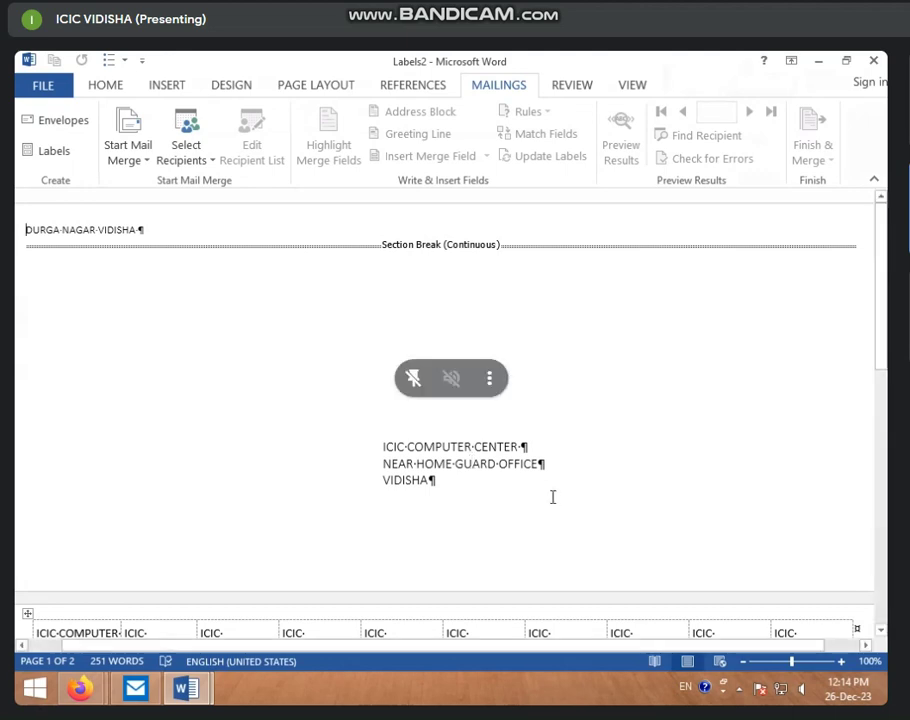
# Create blank Document3 with an empty line and turn off Show/Hide ¶ formatting marks.
pyautogui.hotkey('ctrl', 'n')
pyautogui.press('Return')
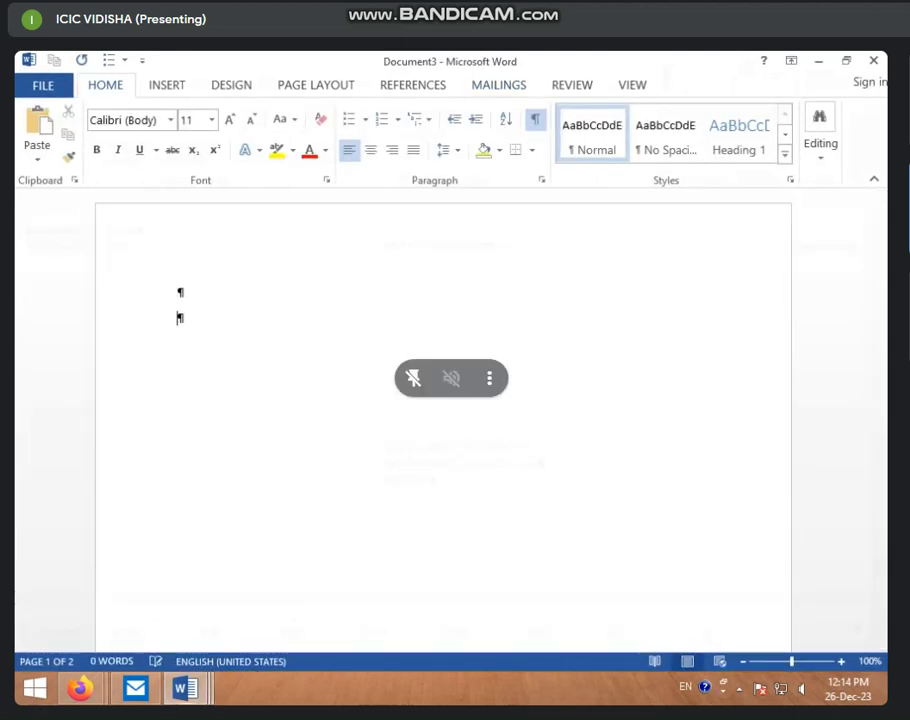
pyautogui.moveTo(173, 280); pyautogui.dragTo(203, 337)
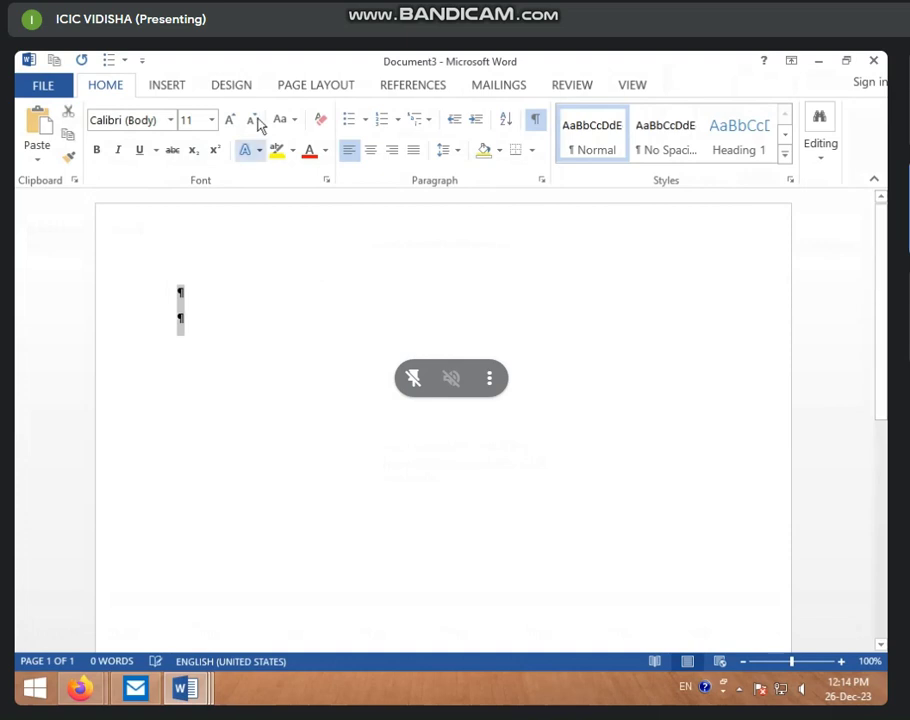
pyautogui.click(167, 86)
pyautogui.click(105, 86)
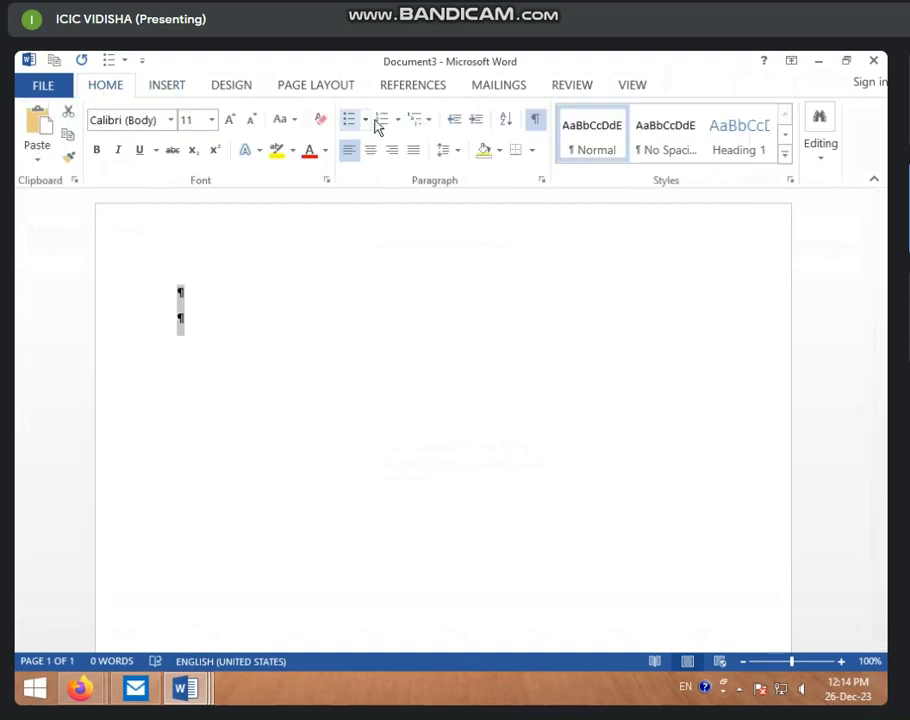
pyautogui.click(535, 121)
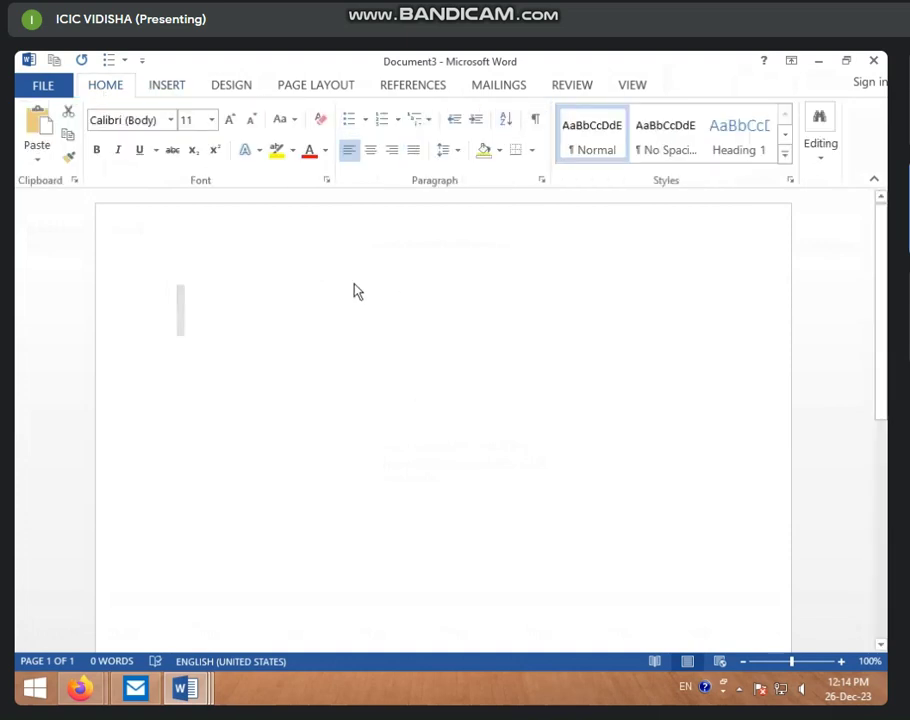
pyautogui.click(210, 292)
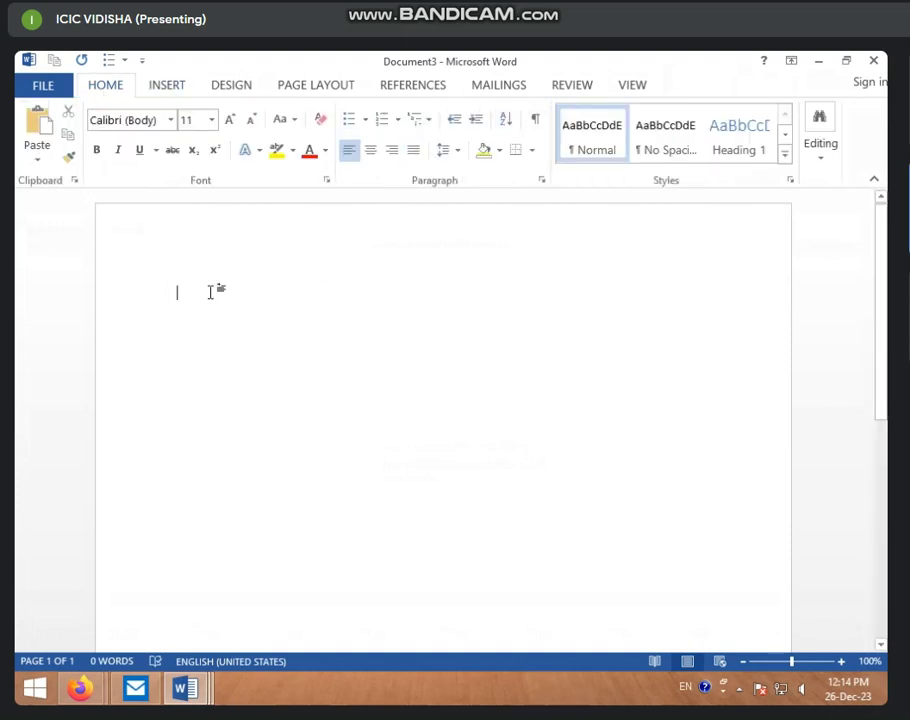
# Launch the Step-by-Step Mail Merge Wizard from Start Mail Merge, then close its pane.
pyautogui.click(507, 88)
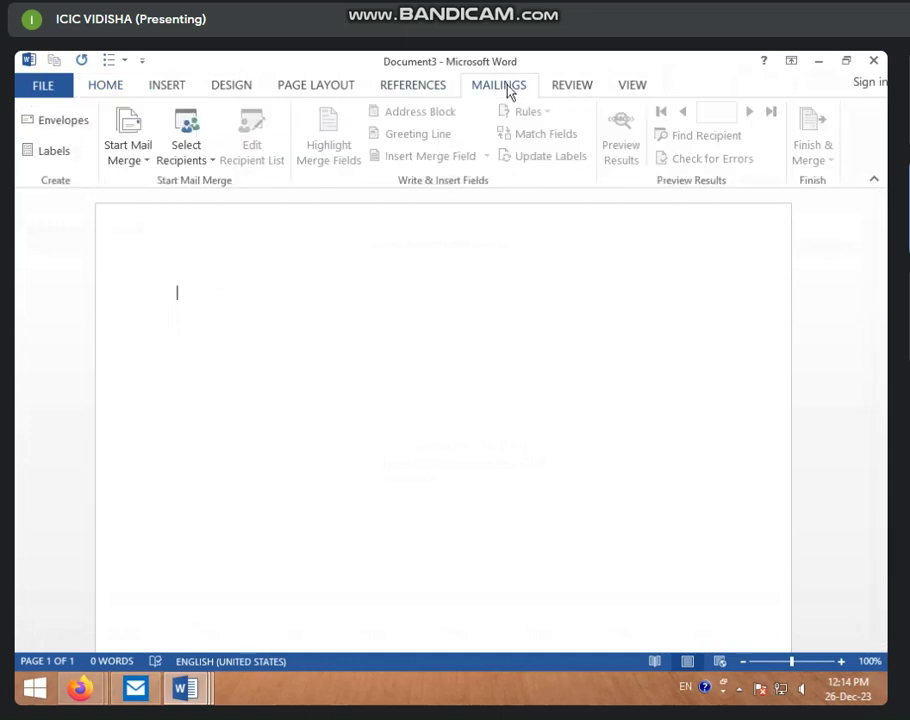
pyautogui.click(143, 160)
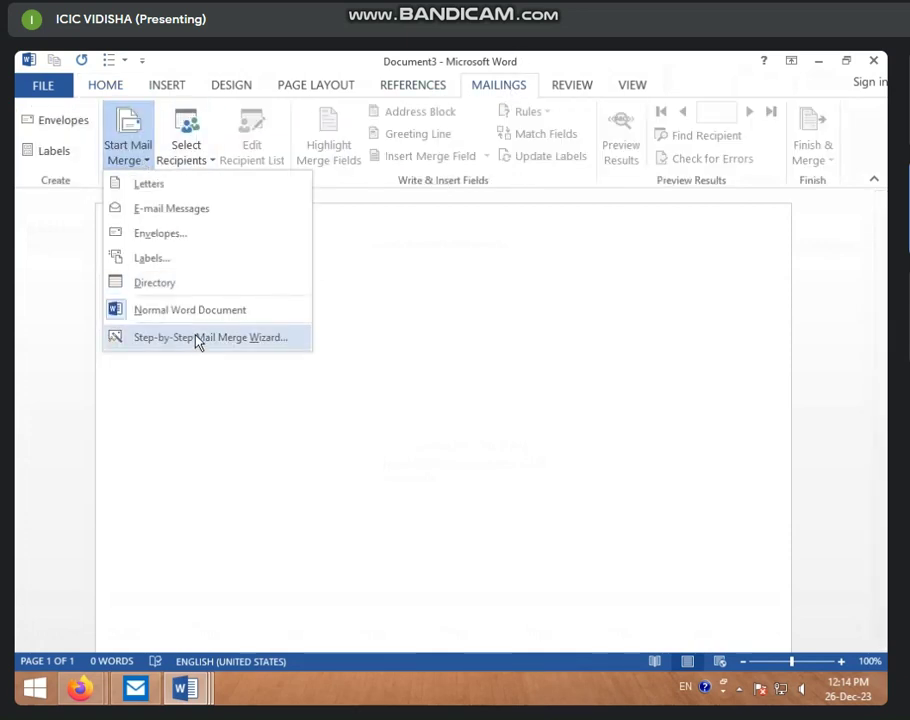
pyautogui.click(197, 339)
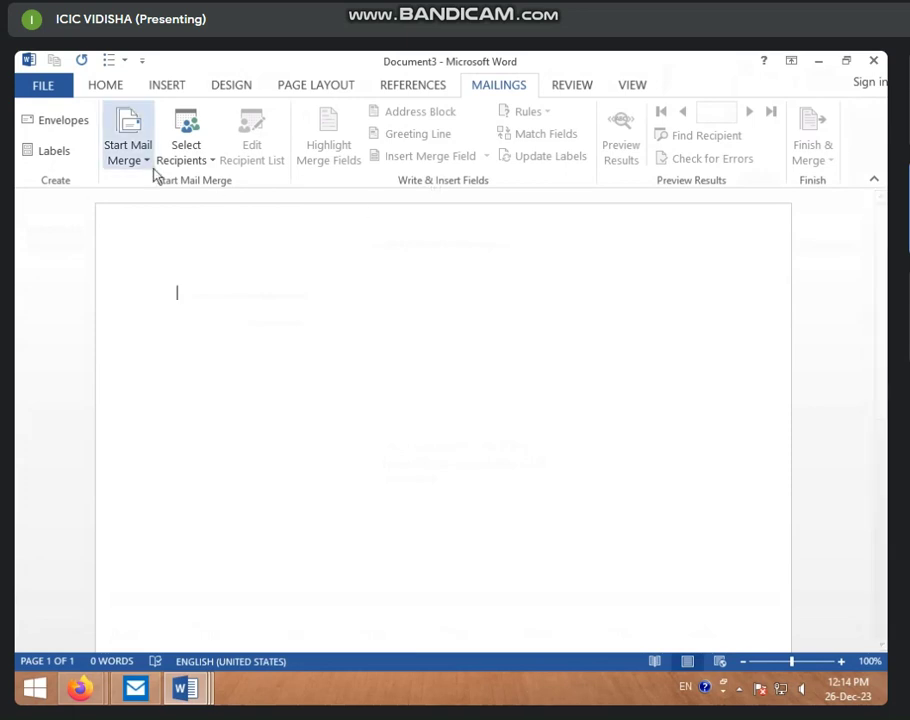
pyautogui.click(127, 152)
pyautogui.click(140, 342)
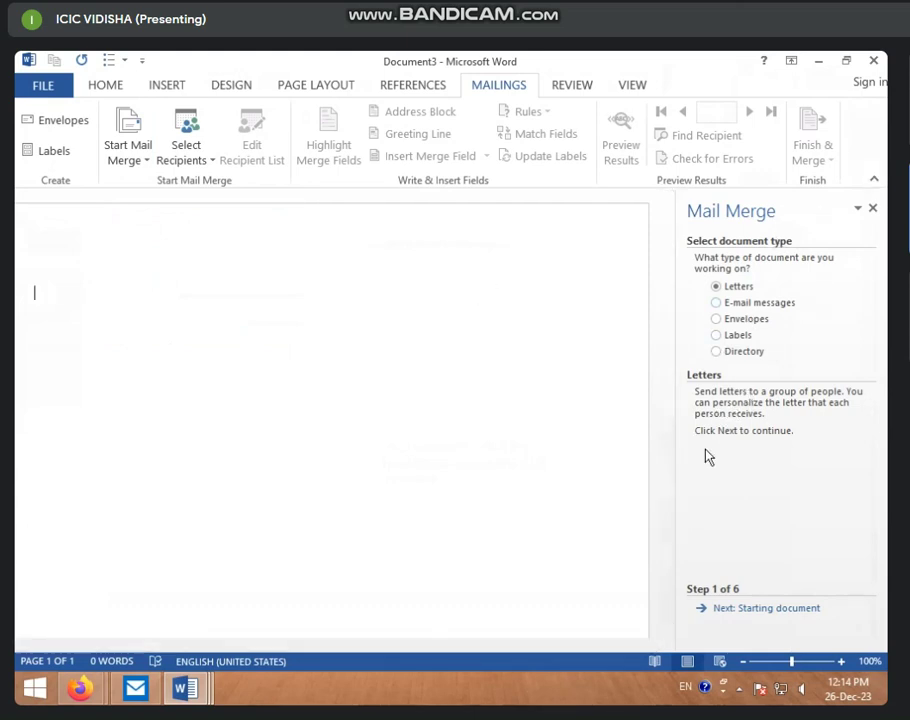
pyautogui.click(873, 208)
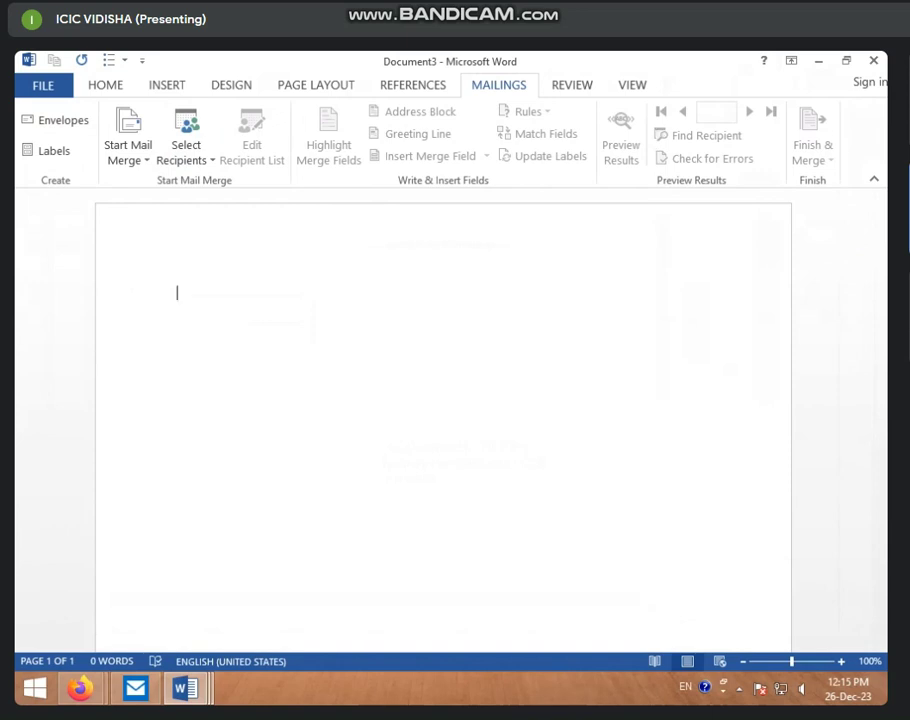
# Use the existing list '1 SE 2 CLASS LIST' on drive D as the merge recipients.
pyautogui.click(205, 166)
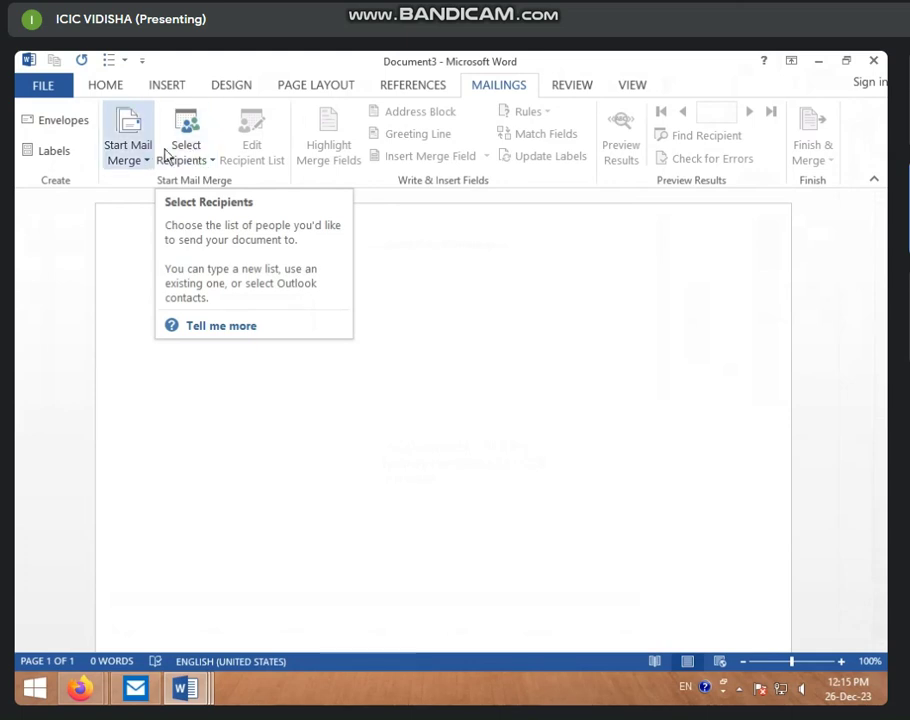
pyautogui.click(213, 165)
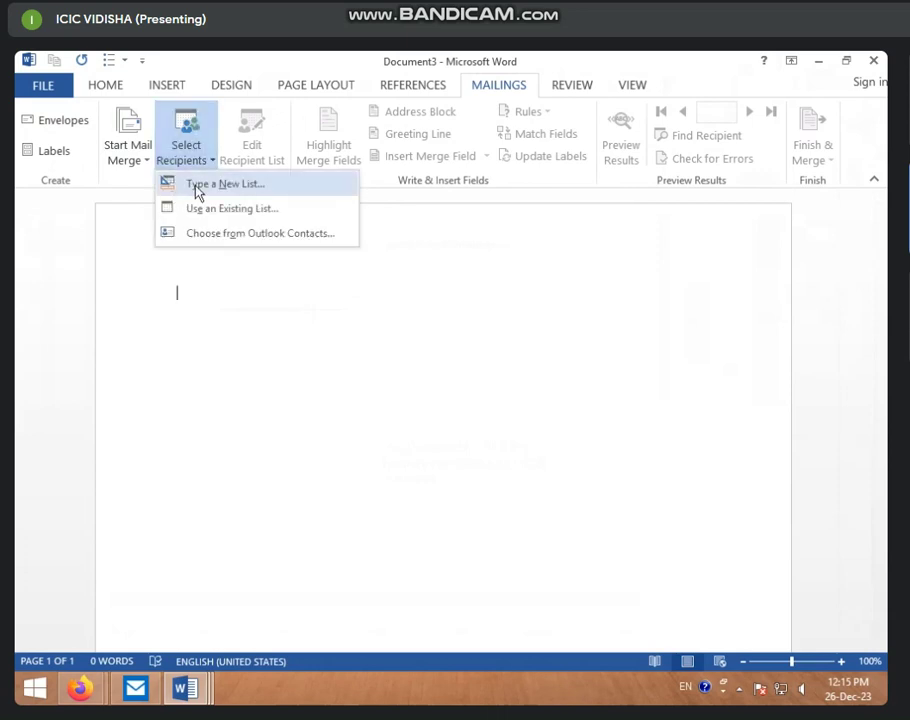
pyautogui.click(238, 215)
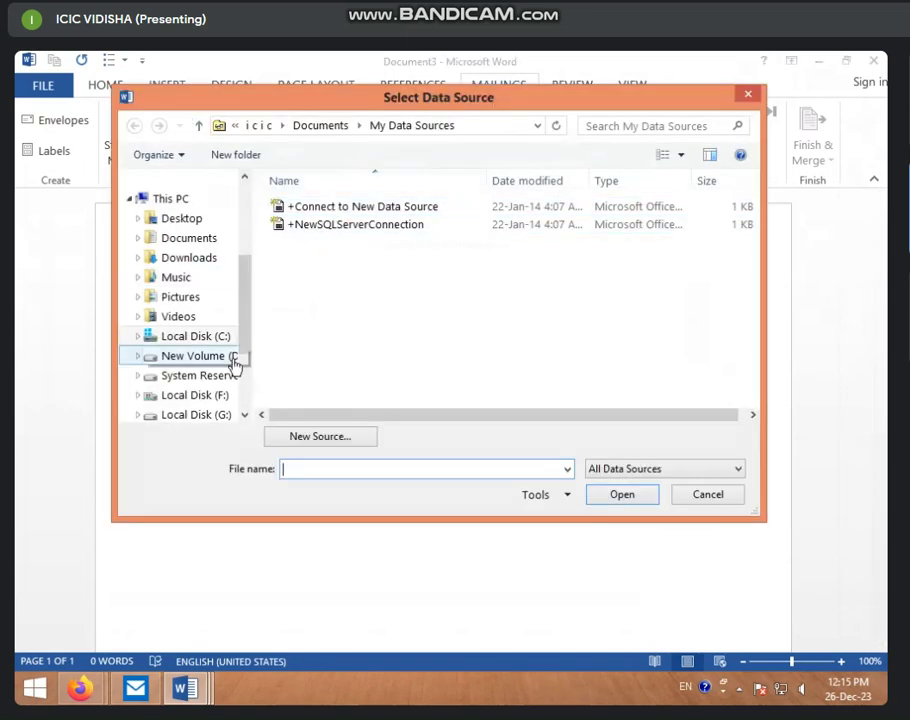
pyautogui.click(235, 365)
pyautogui.click(295, 304)
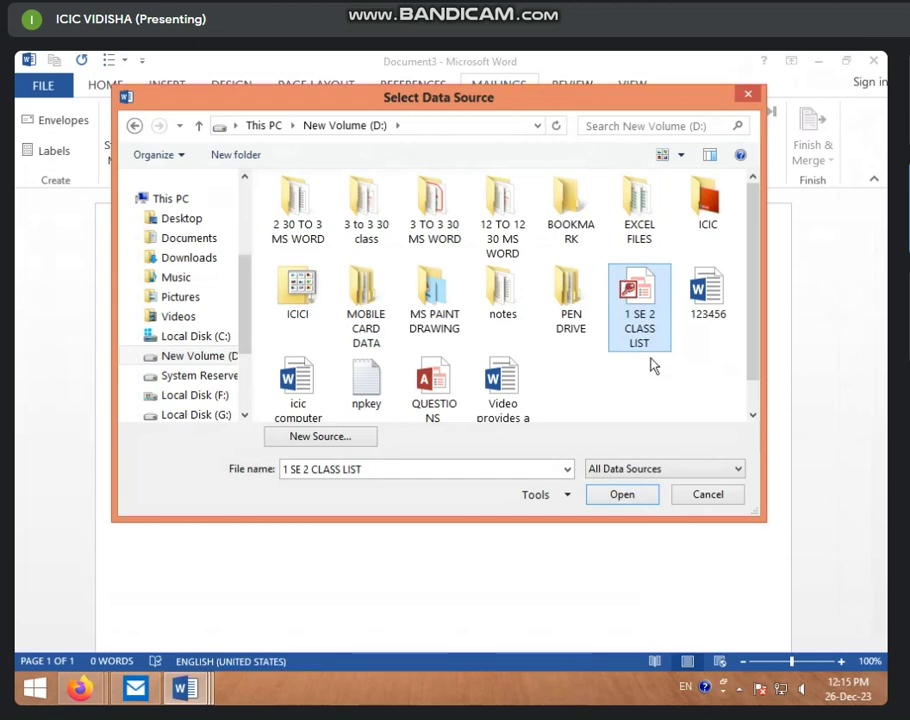
pyautogui.click(612, 494)
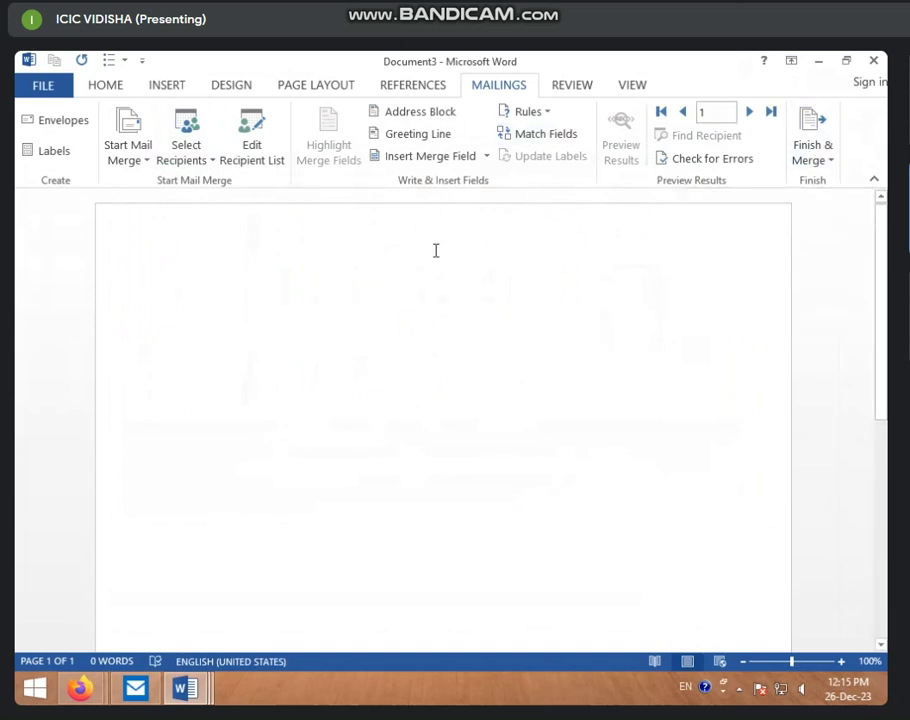
pyautogui.scroll(-1, 204, 312)
pyautogui.scroll(1, 205, 320)
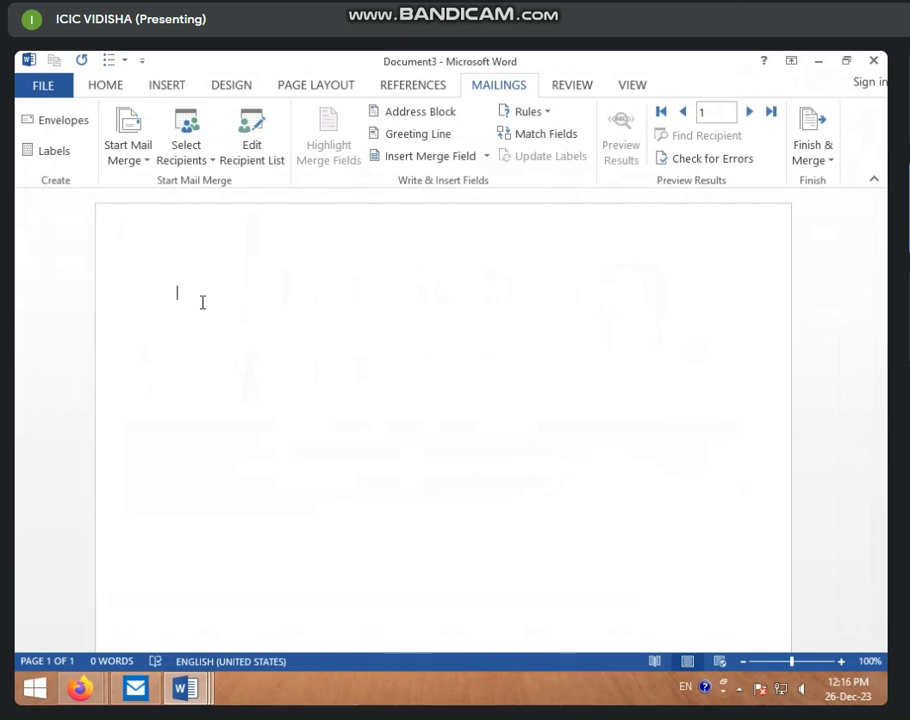
# Replace the envelope return address with DURGA NAGAR VIDISHA and add the envelope to Document3.
pyautogui.click(40, 126)
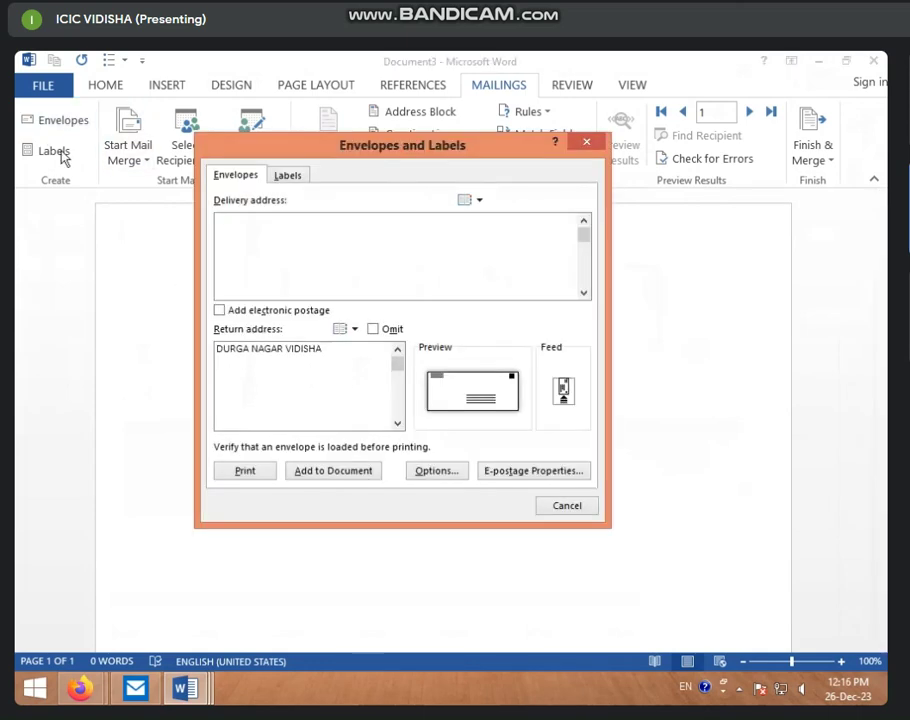
pyautogui.moveTo(328, 348); pyautogui.dragTo(153, 366)
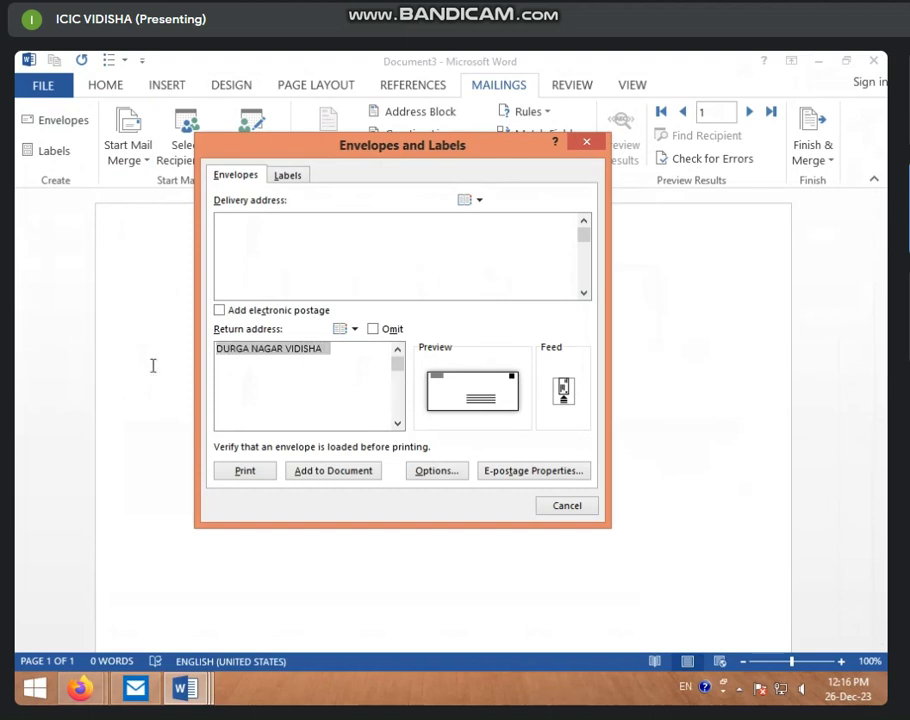
pyautogui.press('BackSpace')
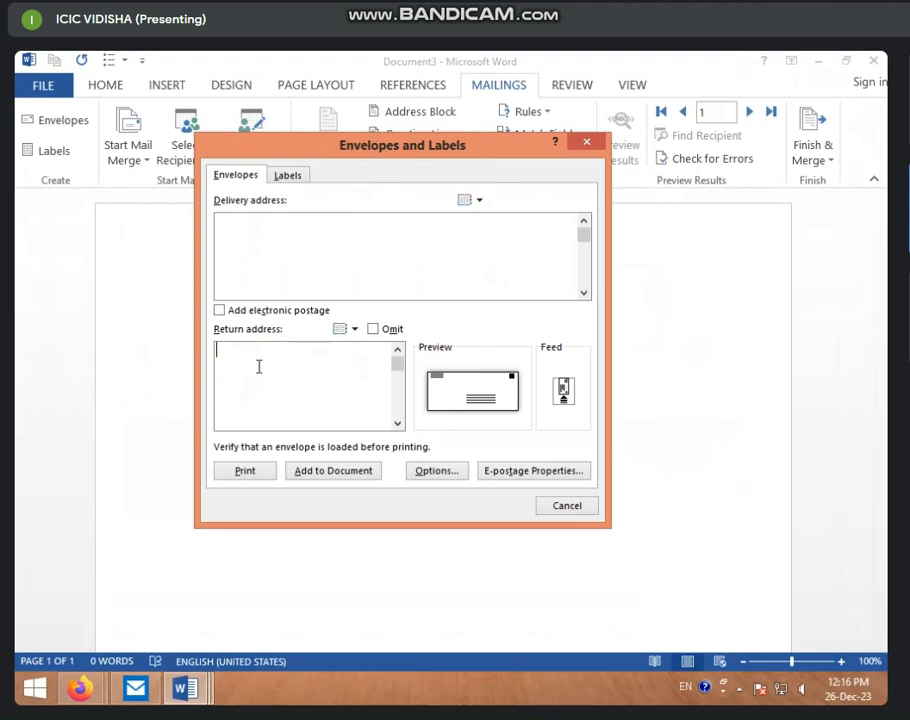
pyautogui.write('DURGA NAGAR VIDISHA')
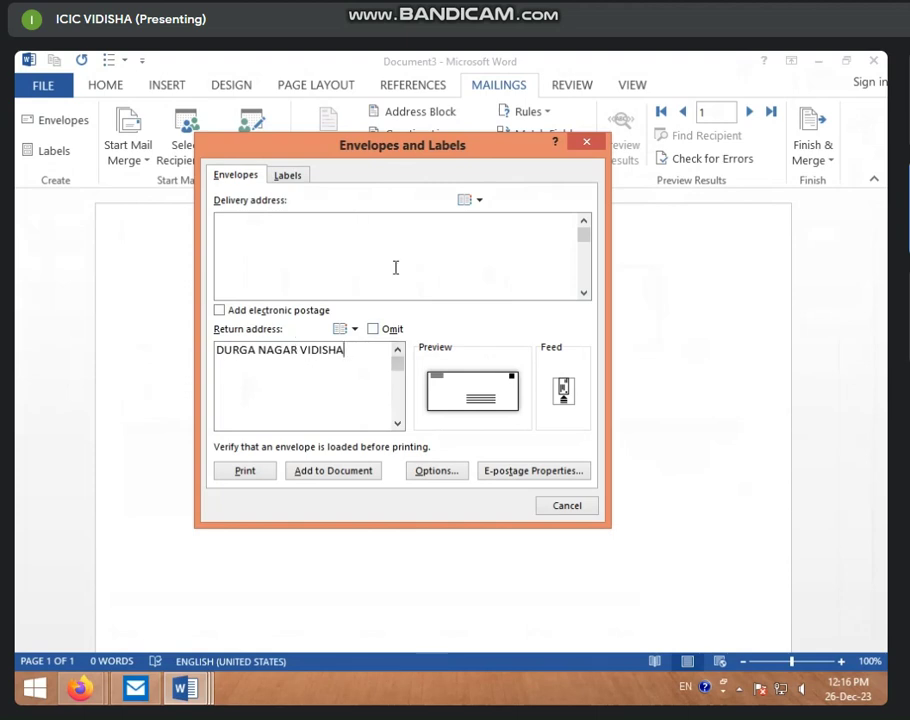
pyautogui.click(325, 473)
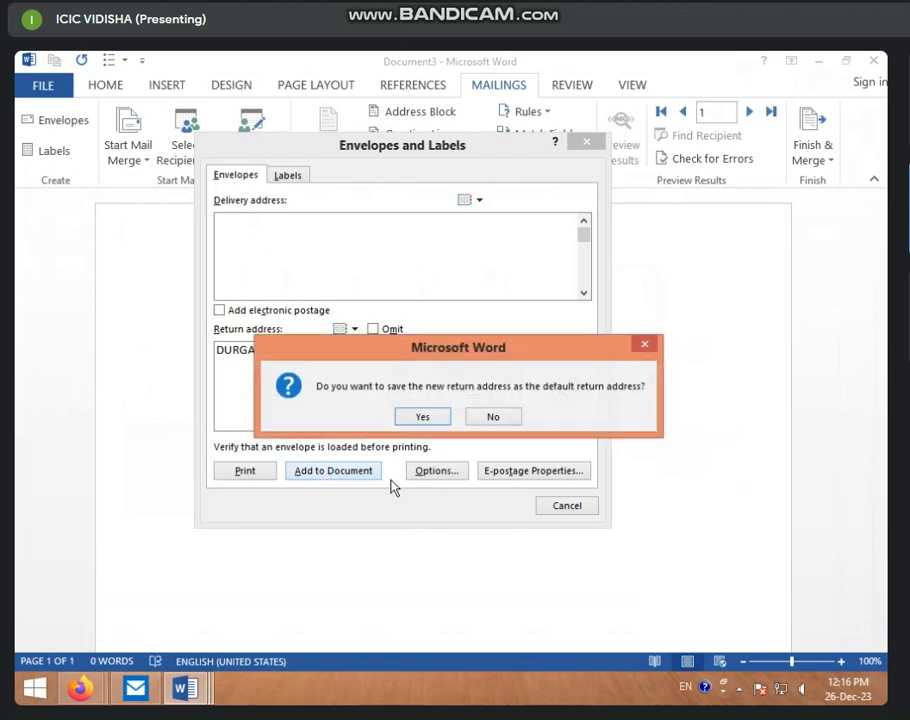
pyautogui.click(421, 420)
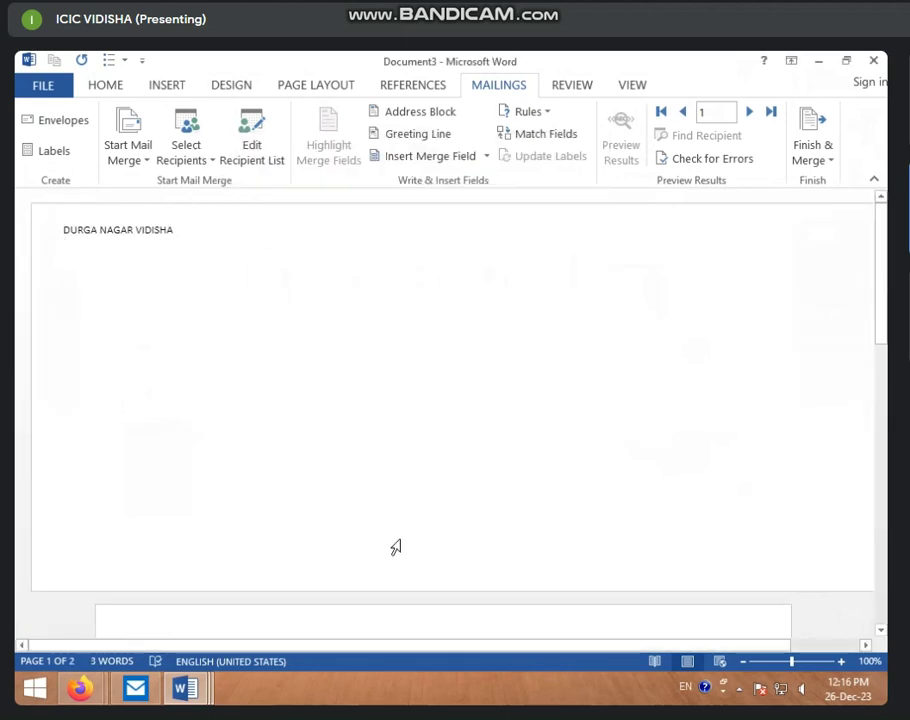
# Put the caret in the envelope's delivery address box and keep all three recipients from 1 SE 2 CLASS LIST.mdb.
pyautogui.doubleClick(416, 480)
pyautogui.click(603, 459)
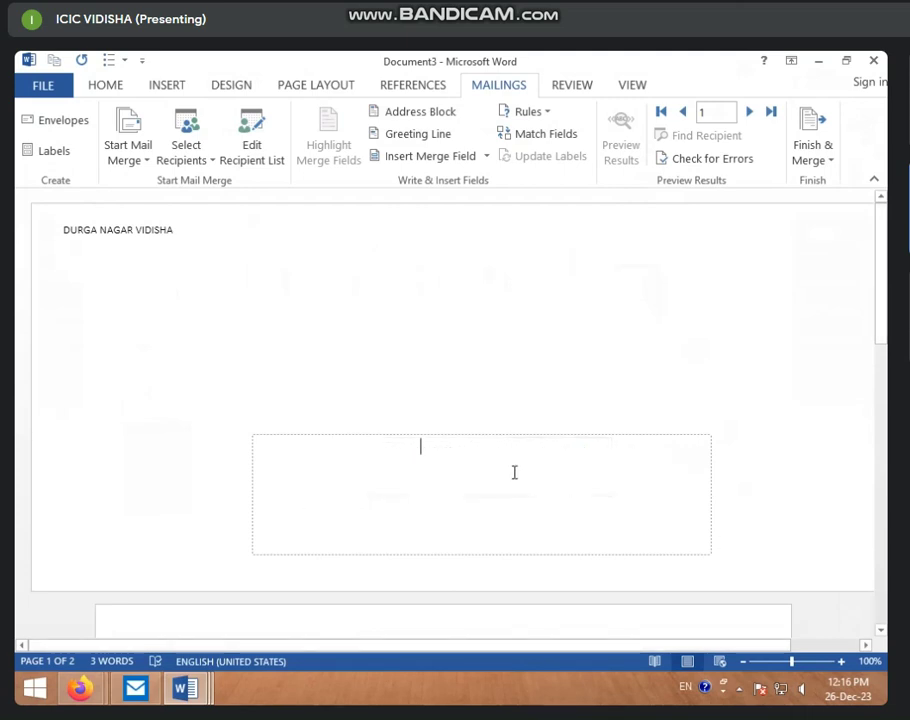
pyautogui.click(274, 160)
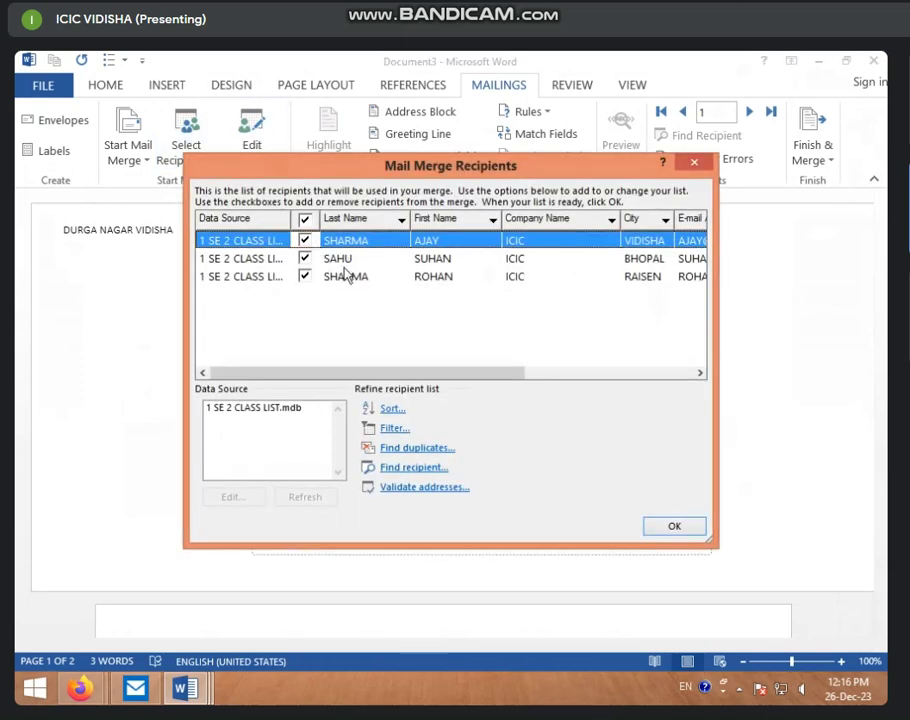
pyautogui.click(683, 526)
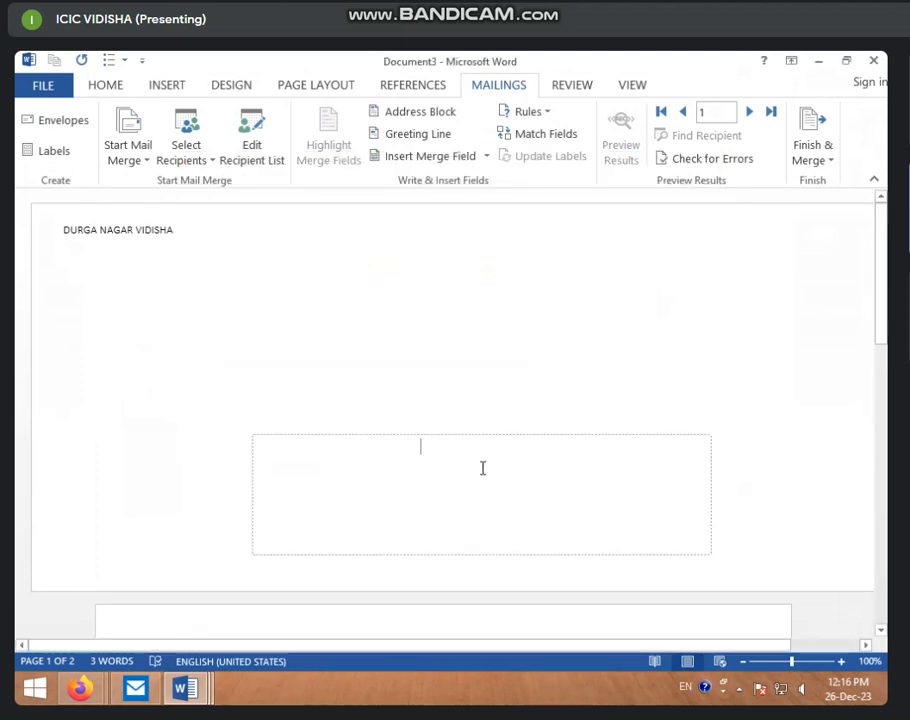
# Put the First_Name and Last_Name merge fields together on the envelope's first address line.
pyautogui.click(486, 156)
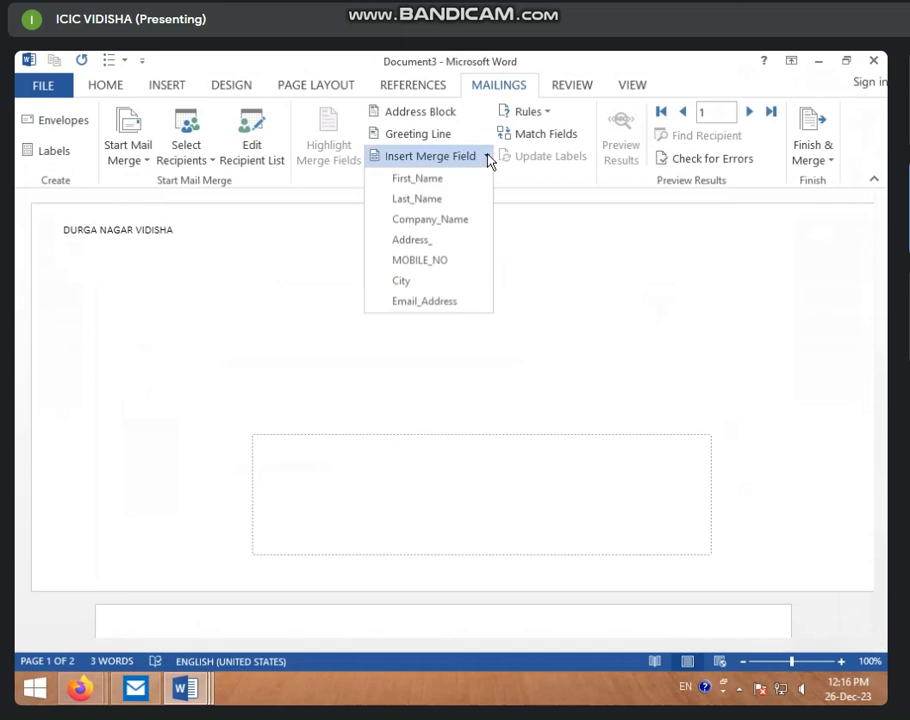
pyautogui.click(418, 179)
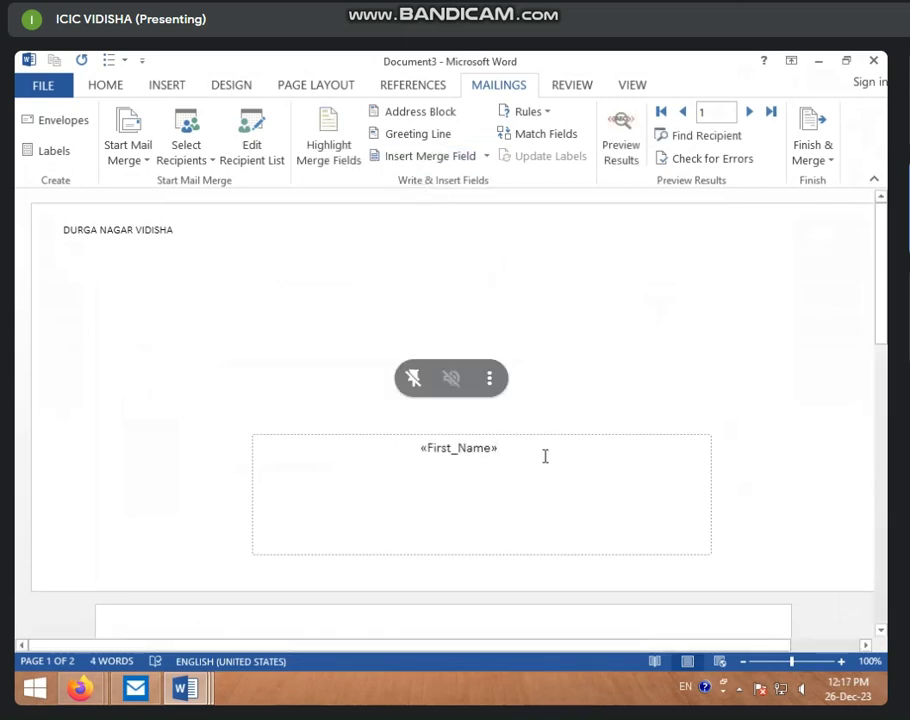
pyautogui.press('Return')
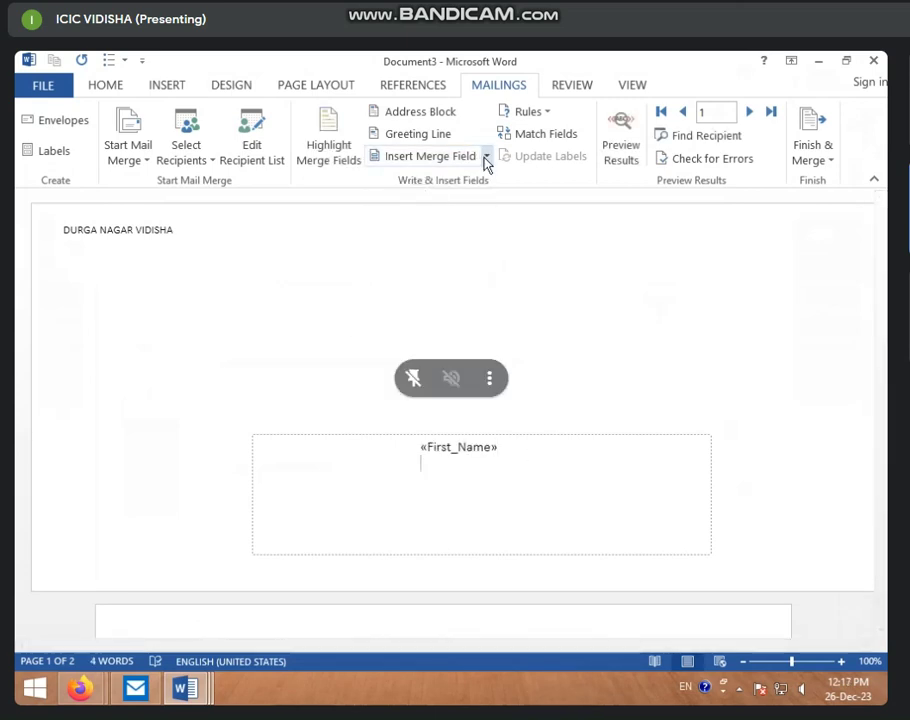
pyautogui.click(486, 156)
pyautogui.click(428, 199)
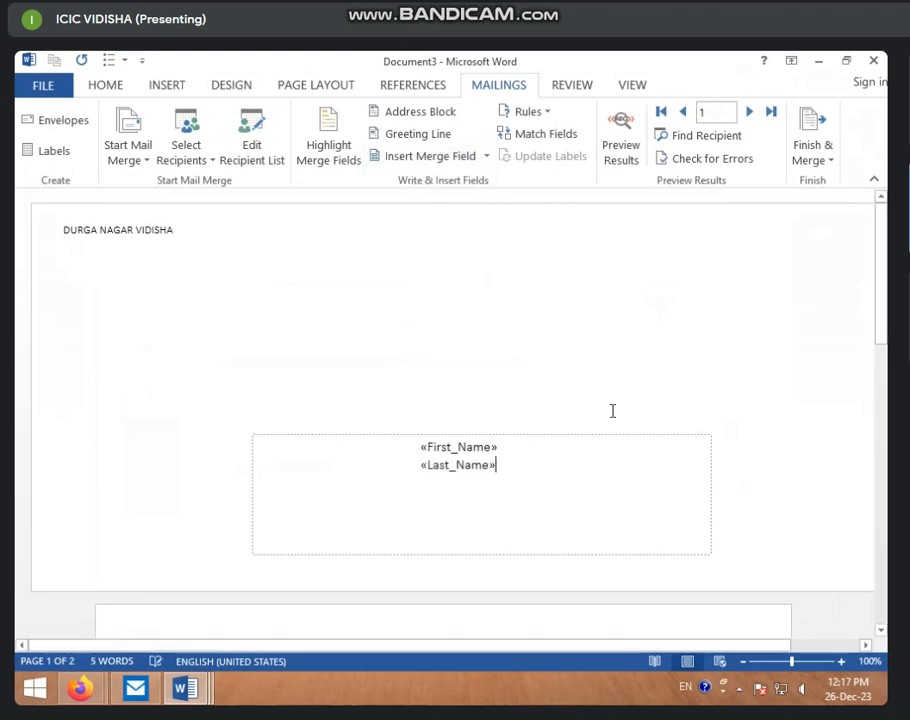
pyautogui.click(423, 467)
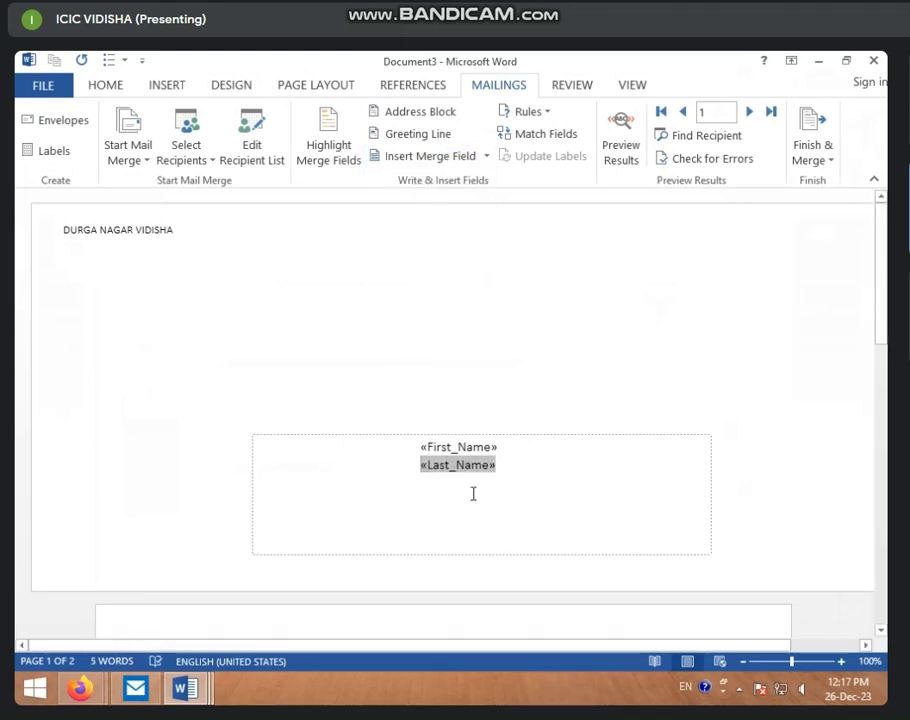
pyautogui.hotkey('ctrl', 'l')
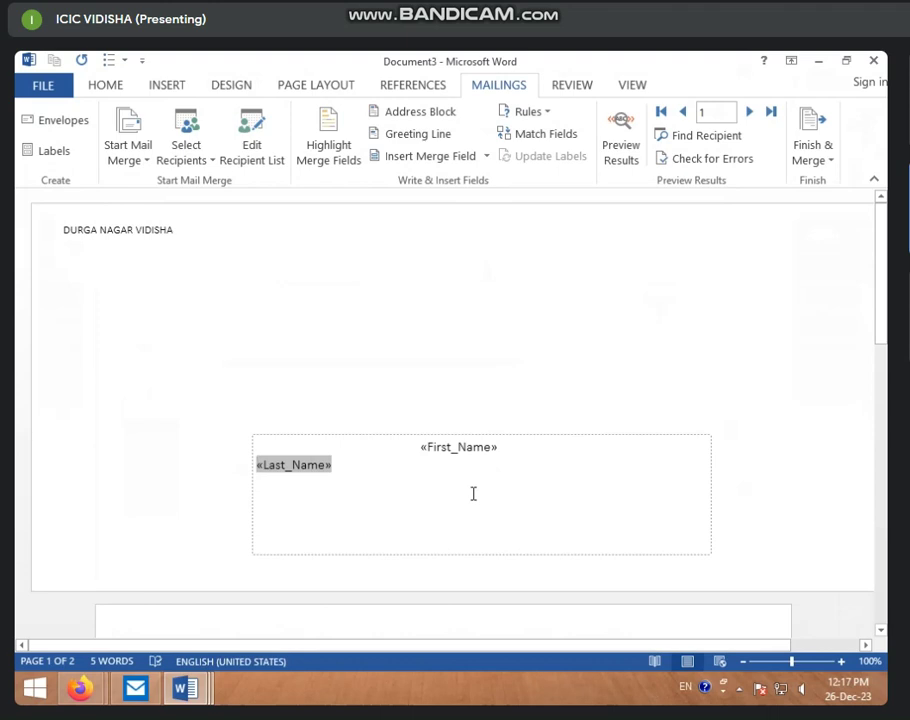
pyautogui.press('BackSpace')
pyautogui.click(621, 457)
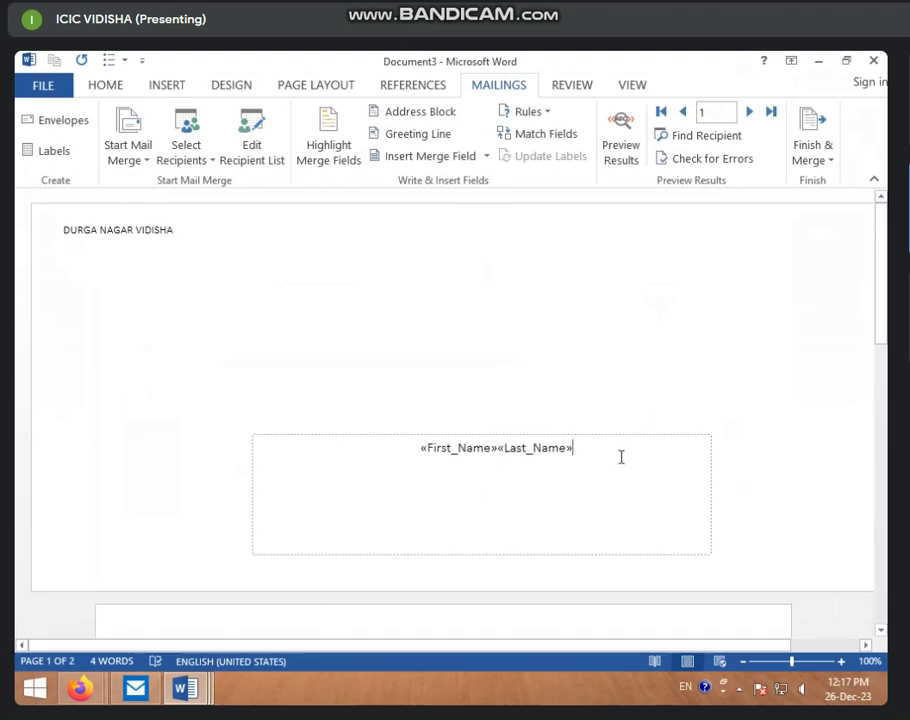
# Add Address_ and MOBILE_NO merge fields on separate lines beneath the name.
pyautogui.press('Return')
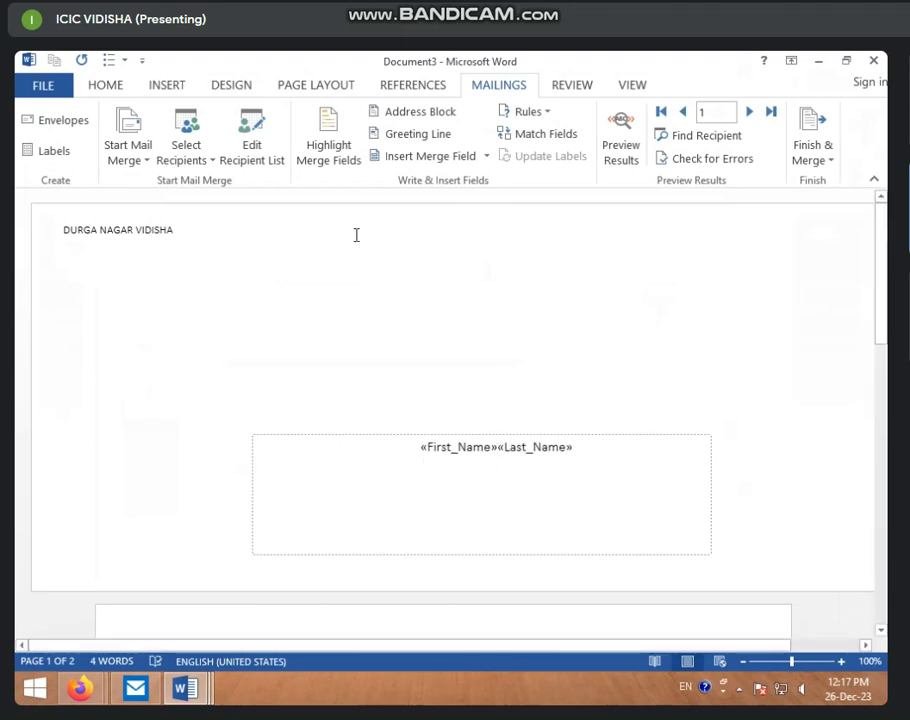
pyautogui.click(488, 156)
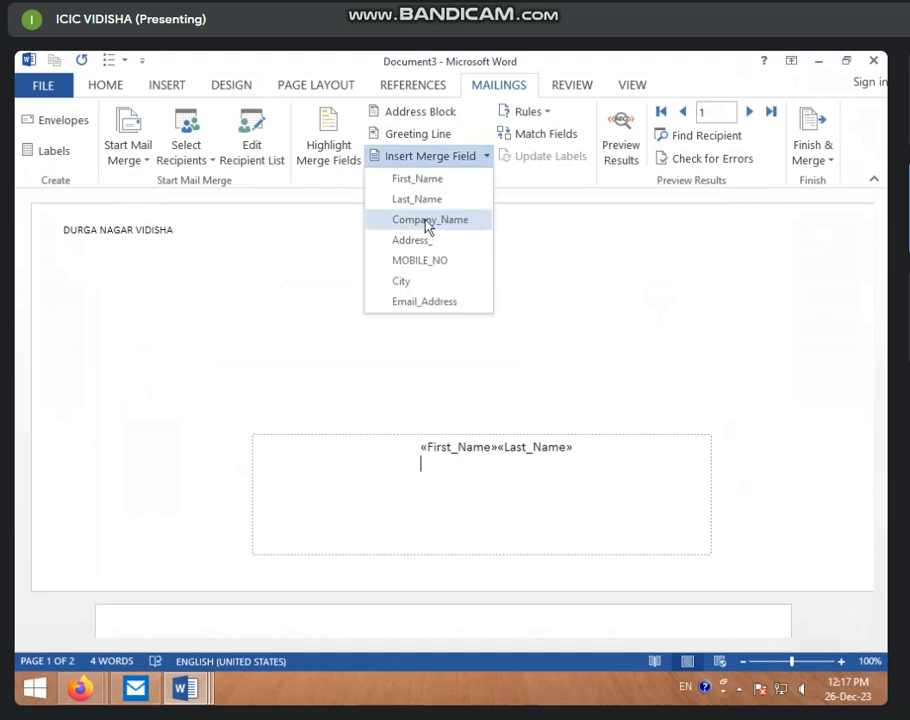
pyautogui.click(405, 242)
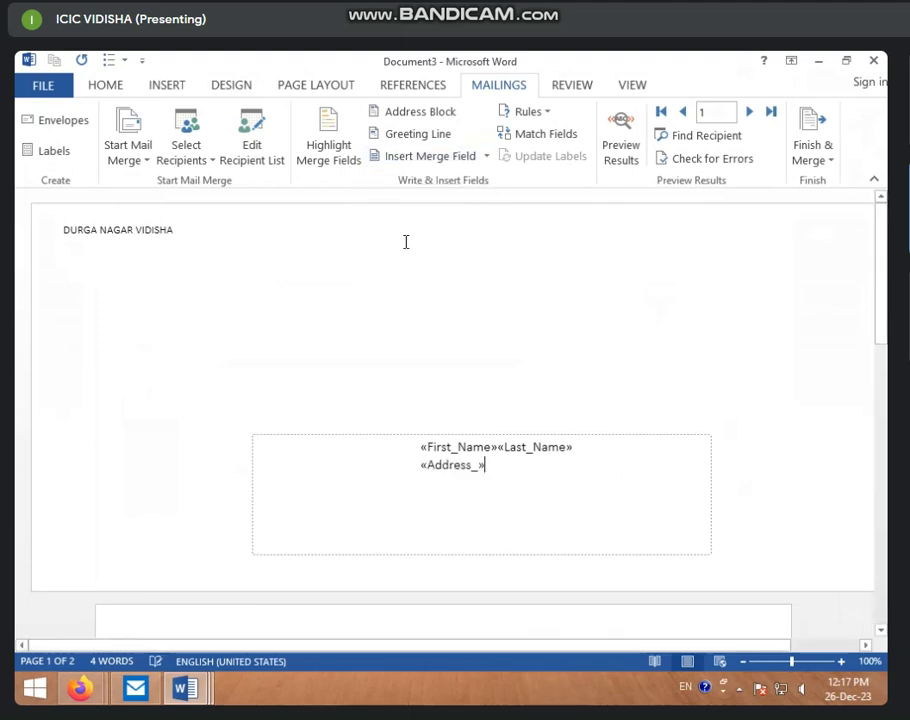
pyautogui.press('Return')
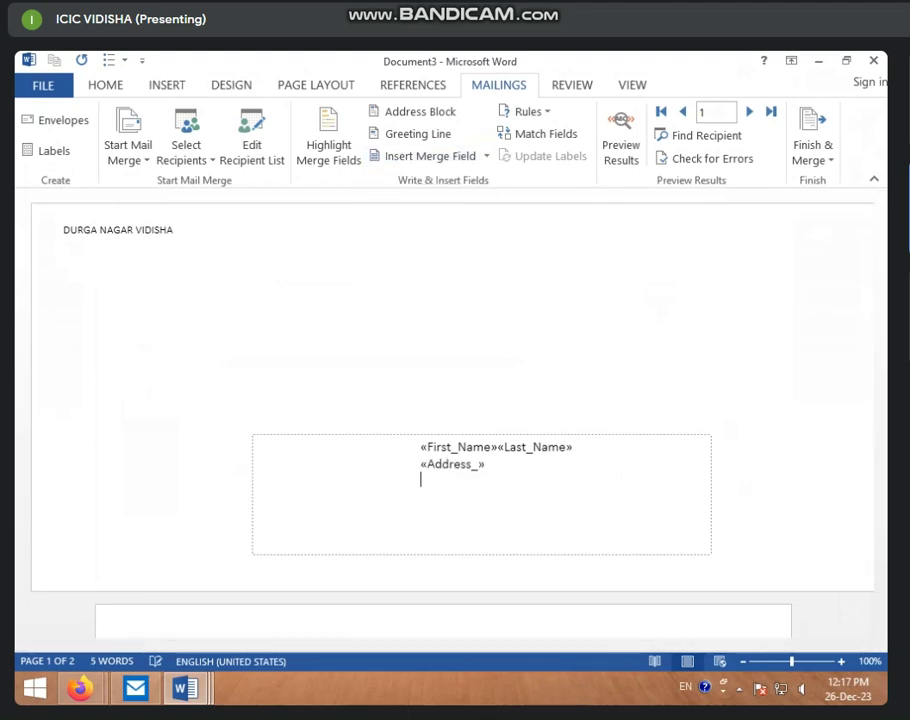
pyautogui.click(488, 157)
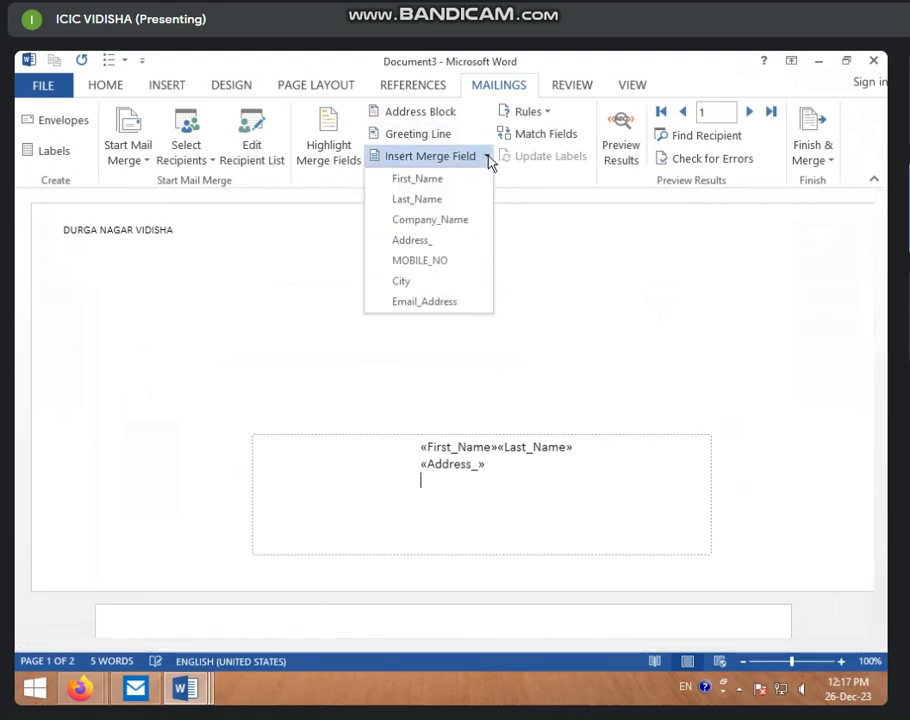
pyautogui.click(420, 262)
# Move to a blank line on page 2 and begin typing the =RAND formula.
pyautogui.scroll(-3, 534, 508)
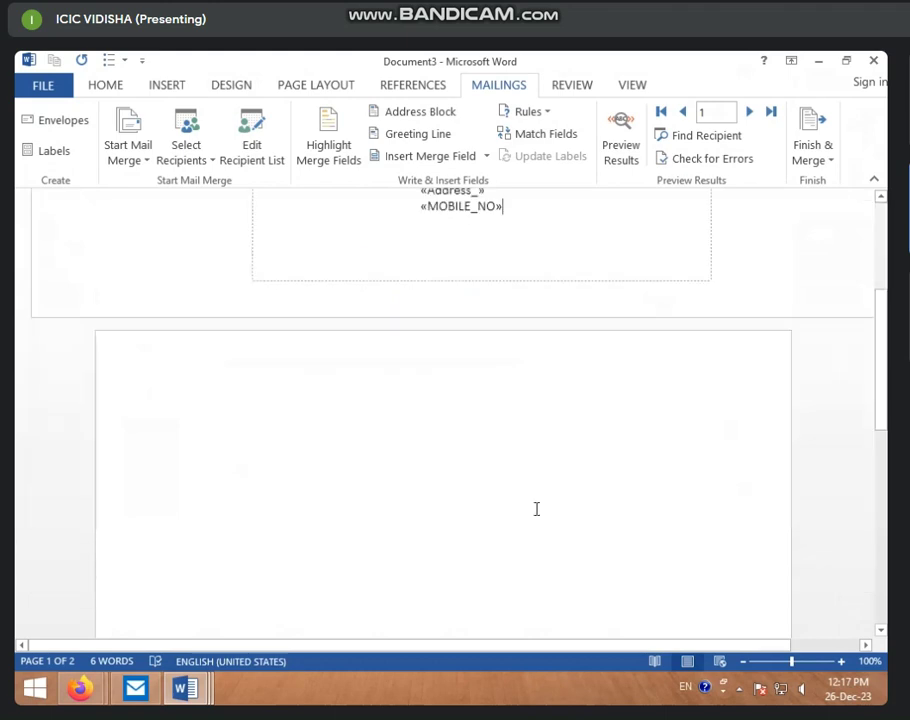
pyautogui.scroll(-2, 430, 524)
pyautogui.click(274, 361)
pyautogui.scroll(2, 277, 362)
pyautogui.scroll(3, 277, 362)
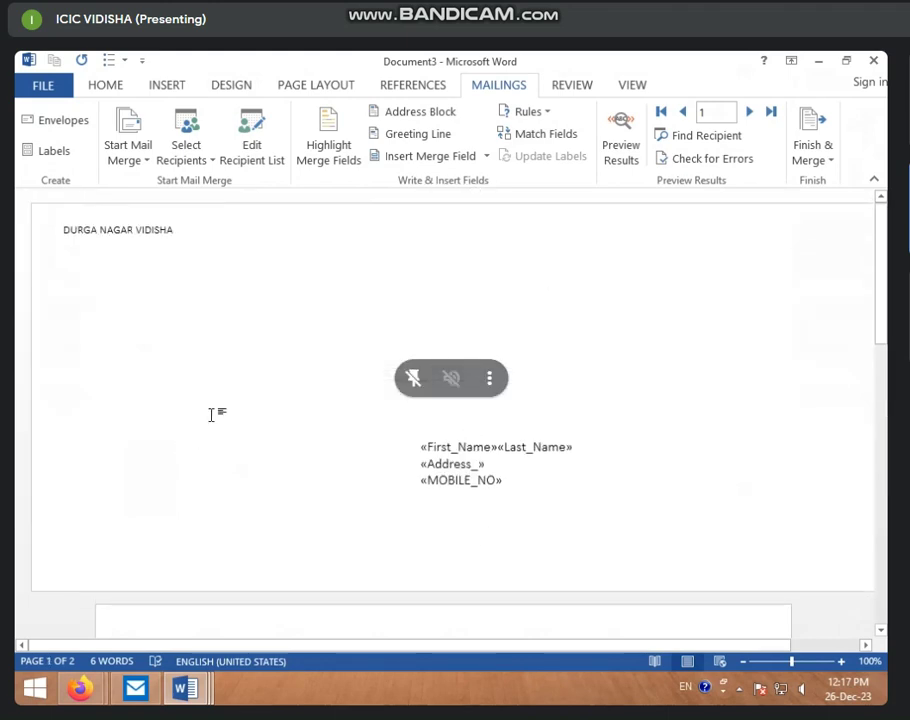
pyautogui.scroll(-1, 319, 595)
pyautogui.scroll(-1, 263, 519)
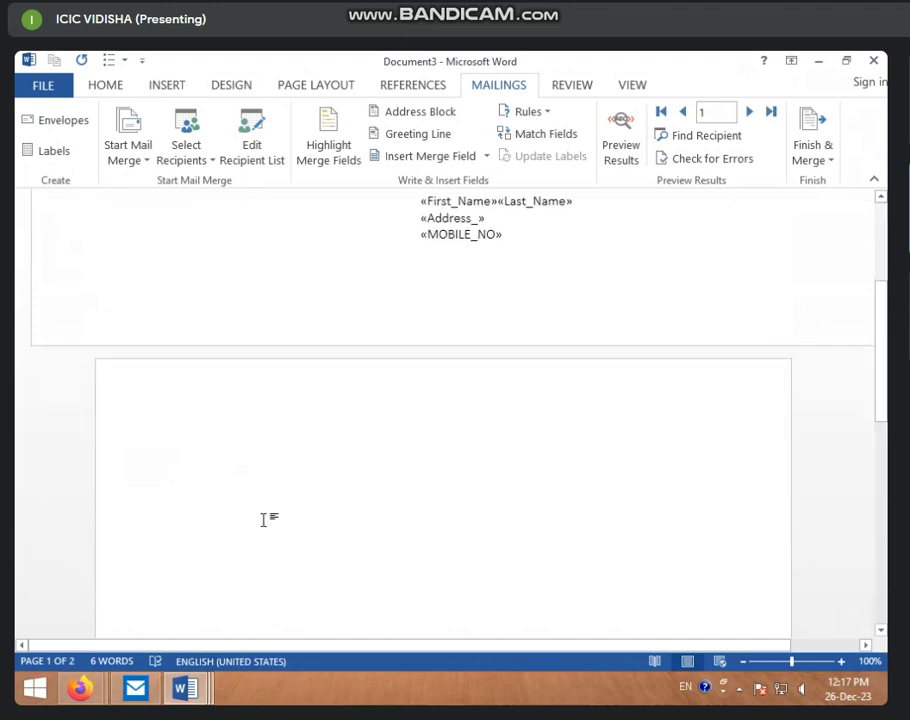
pyautogui.scroll(-2, 433, 498)
pyautogui.scroll(-3, 433, 498)
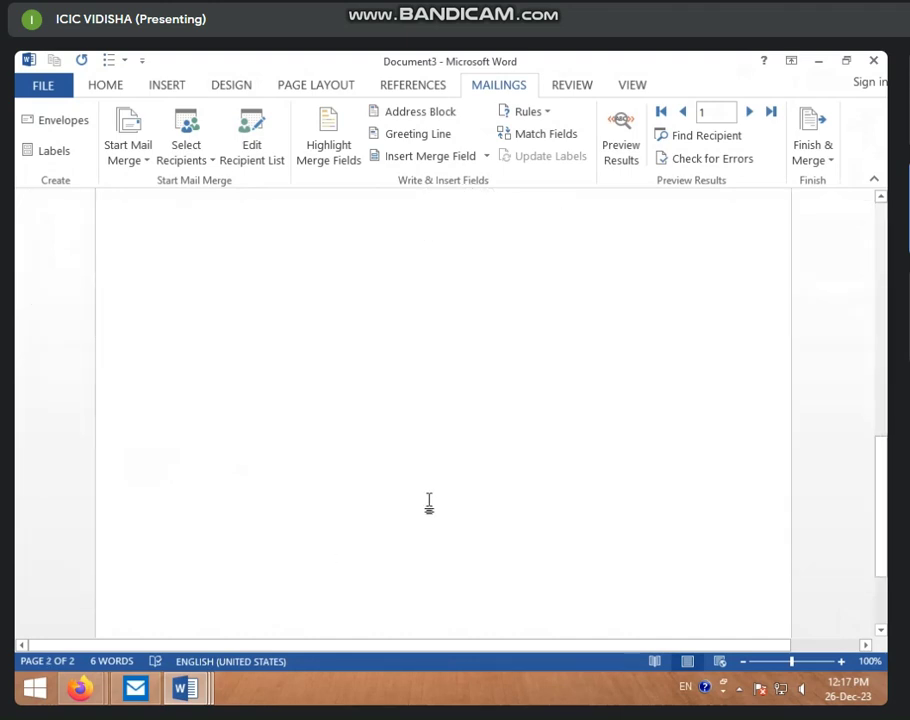
pyautogui.scroll(2, 400, 450)
pyautogui.scroll(2, 260, 420)
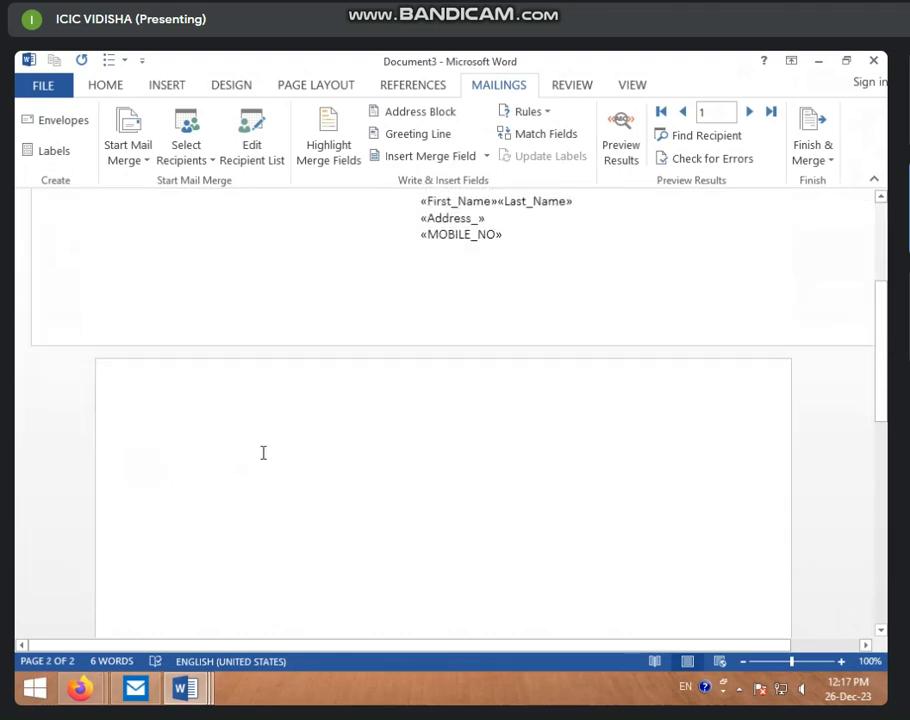
pyautogui.click(265, 461)
pyautogui.write('=RAND(1')
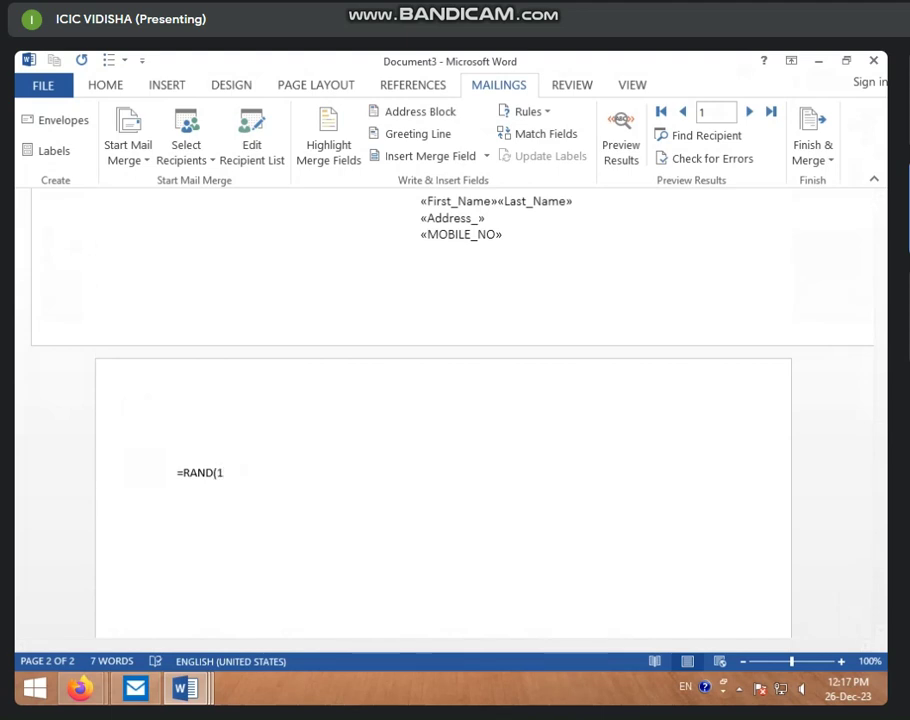
# Generate the =RAND(1) sample paragraph, then add First_Name and Email_Address fields on separate lines below.
pyautogui.press('Return')
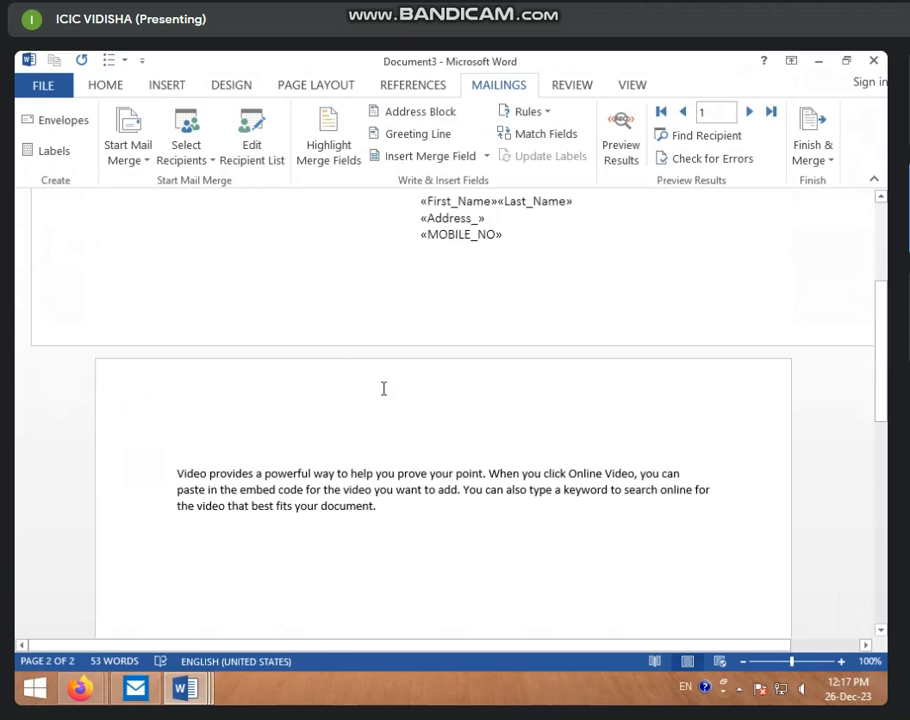
pyautogui.click(489, 157)
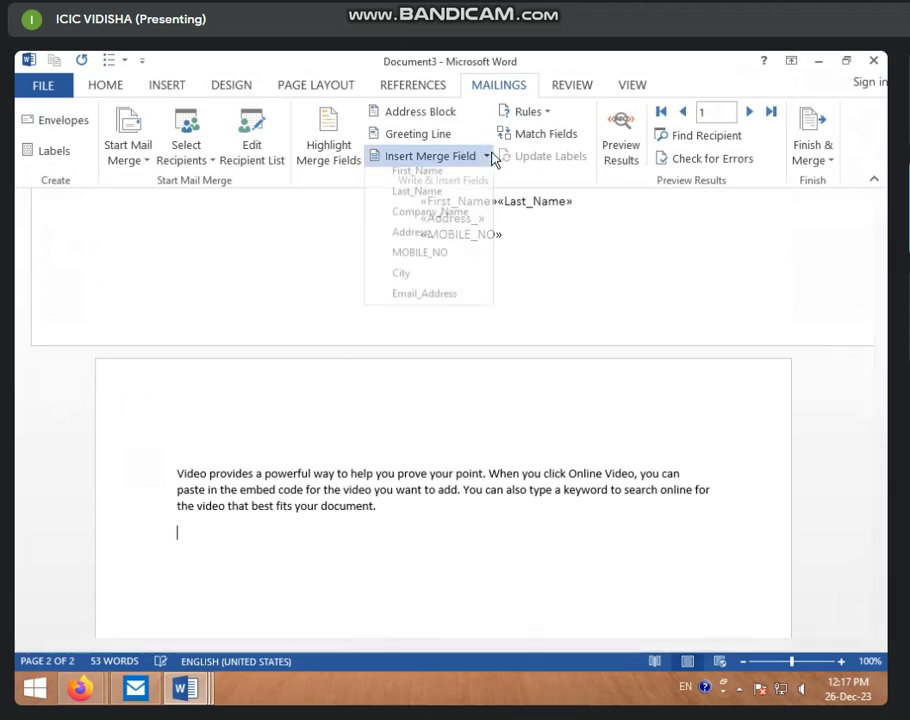
pyautogui.click(431, 181)
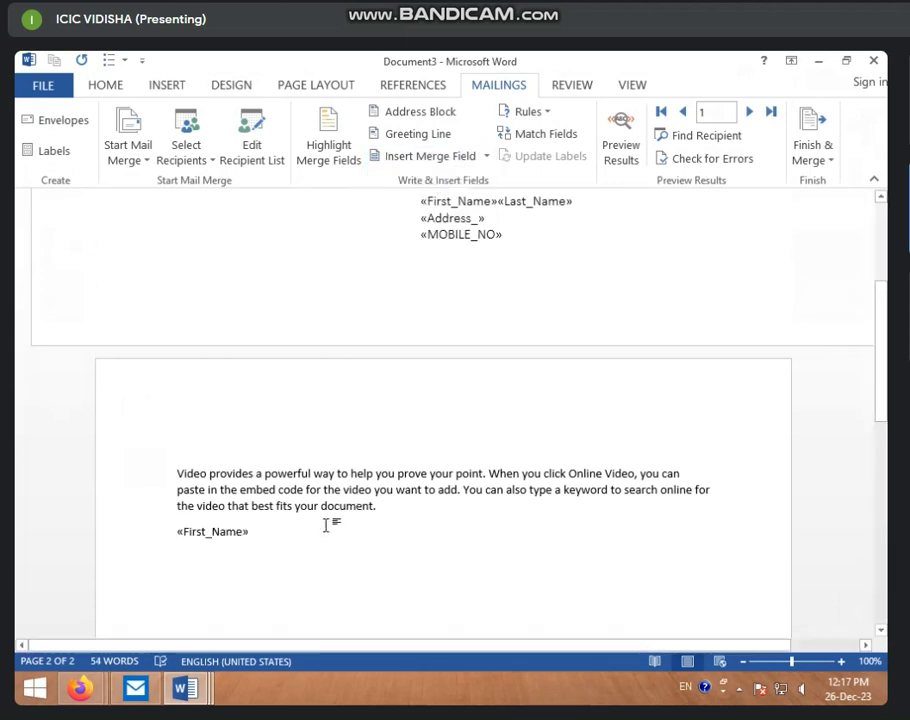
pyautogui.press('Return')
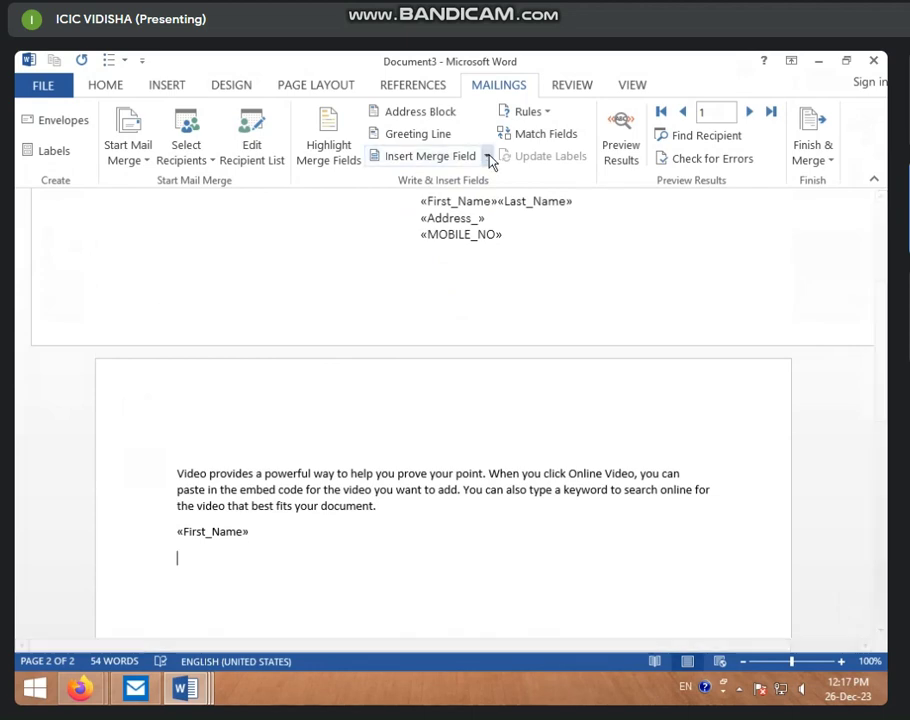
pyautogui.click(487, 156)
pyautogui.click(424, 302)
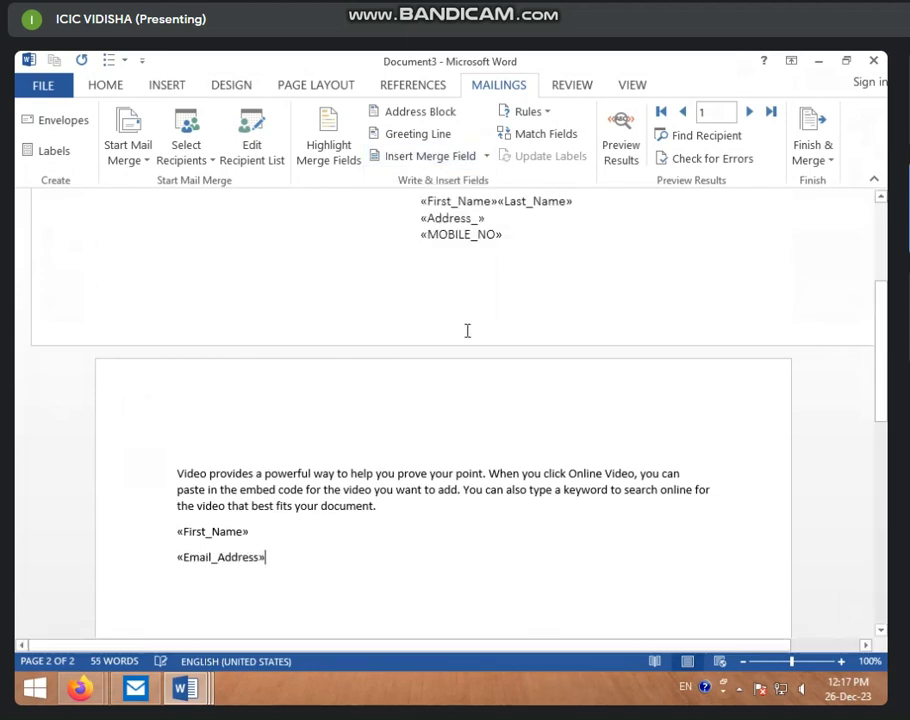
pyautogui.scroll(2, 405, 506)
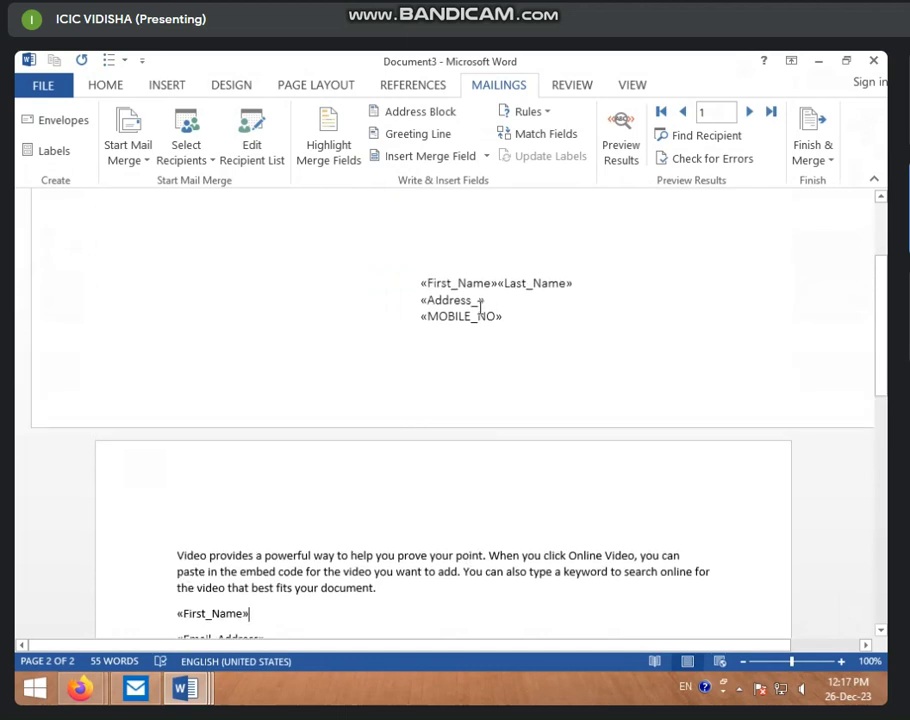
# Turn on Preview Results to show recipient data in the envelope address box.
pyautogui.click(614, 158)
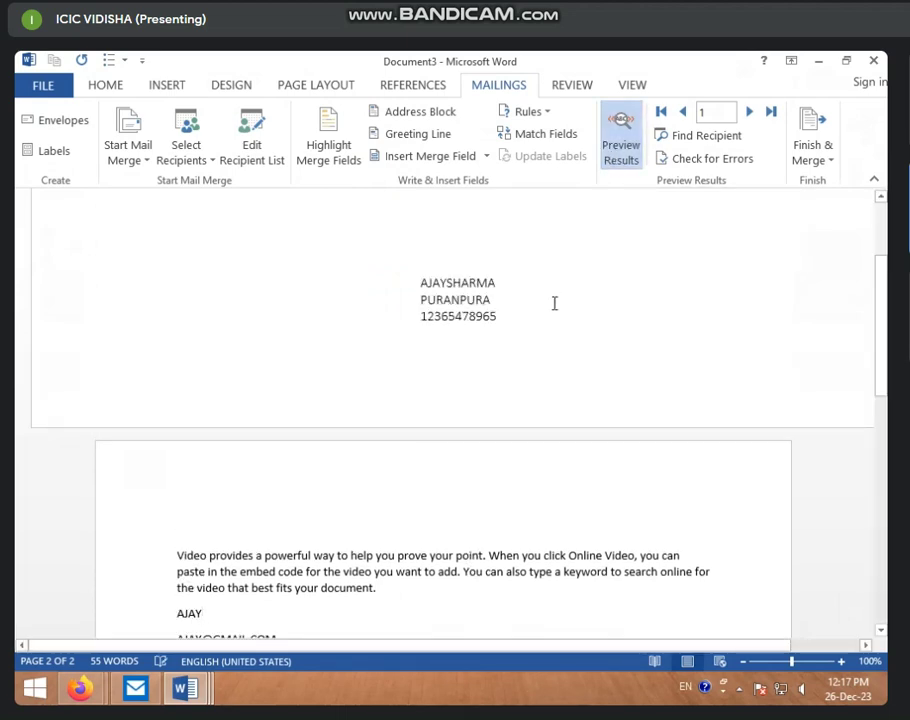
pyautogui.scroll(-3, 475, 290)
pyautogui.scroll(2, 467, 288)
pyautogui.scroll(2, 510, 257)
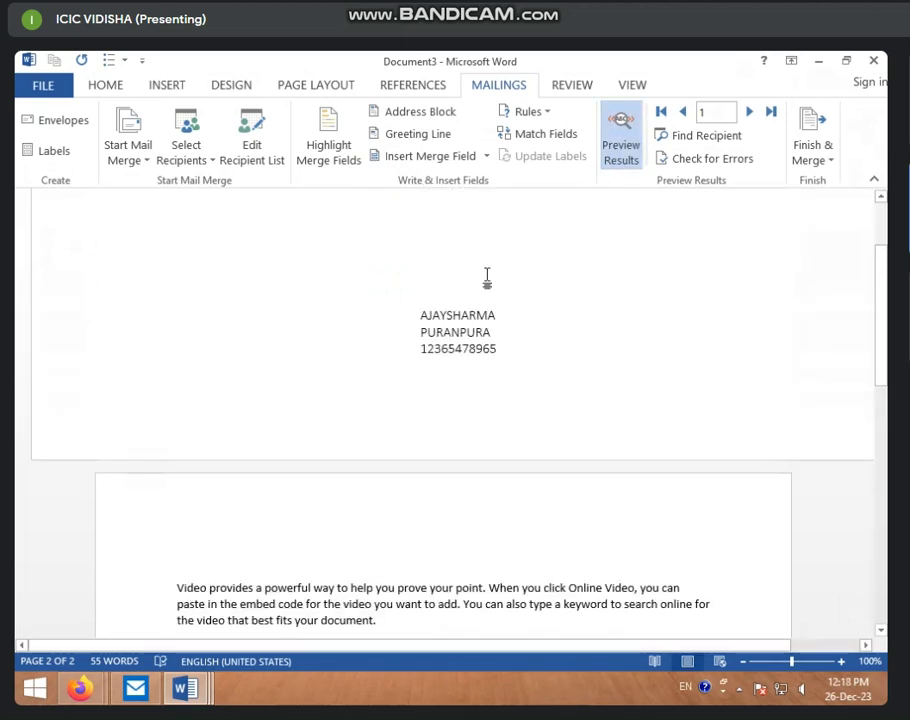
pyautogui.click(448, 323)
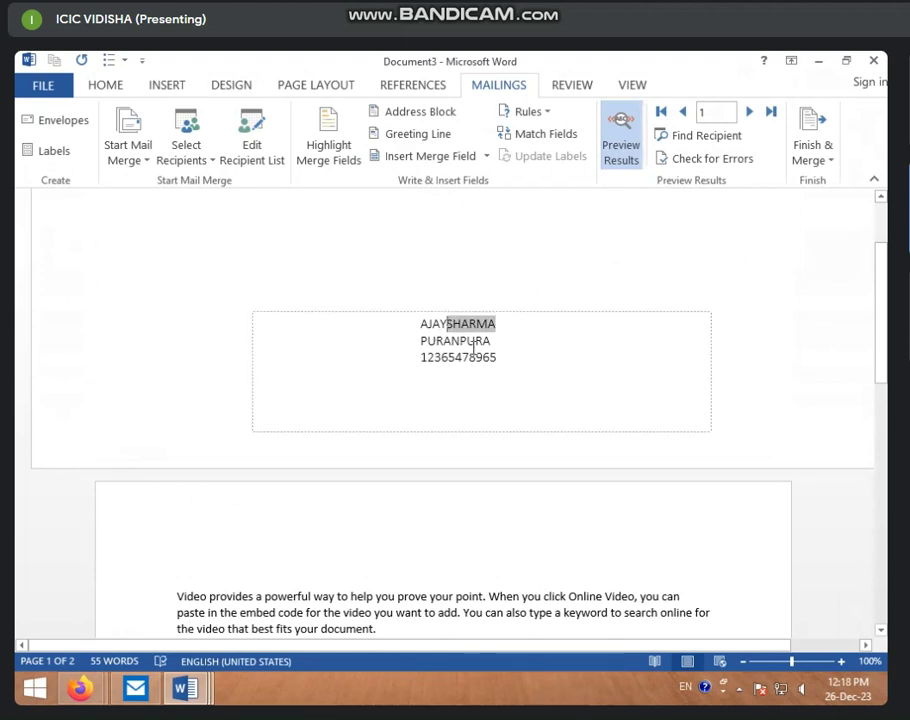
pyautogui.scroll(-2, 460, 345)
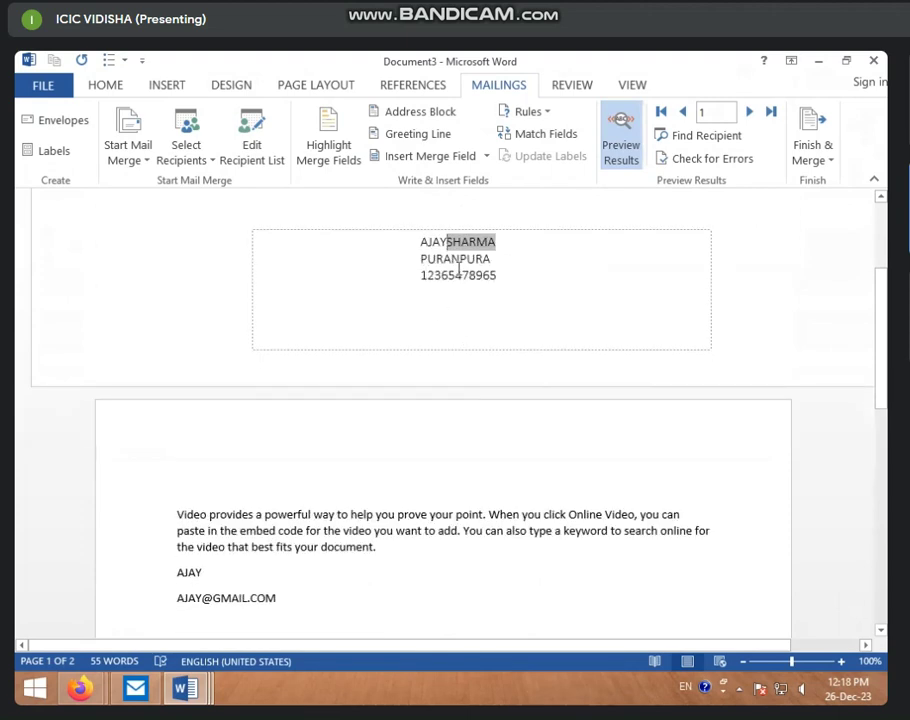
pyautogui.scroll(-3, 480, 320)
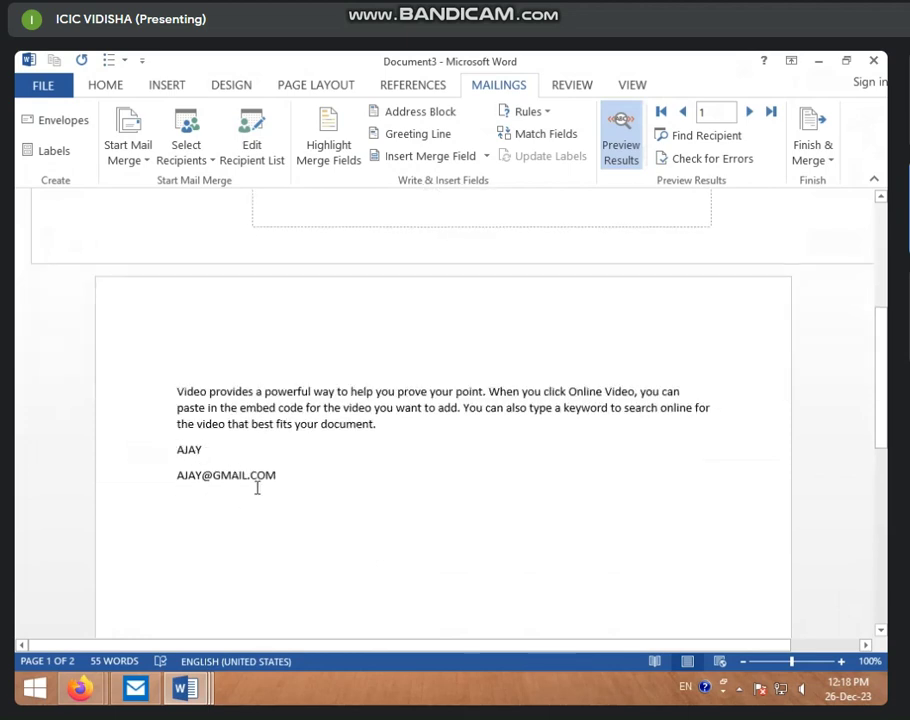
pyautogui.scroll(1, 265, 475)
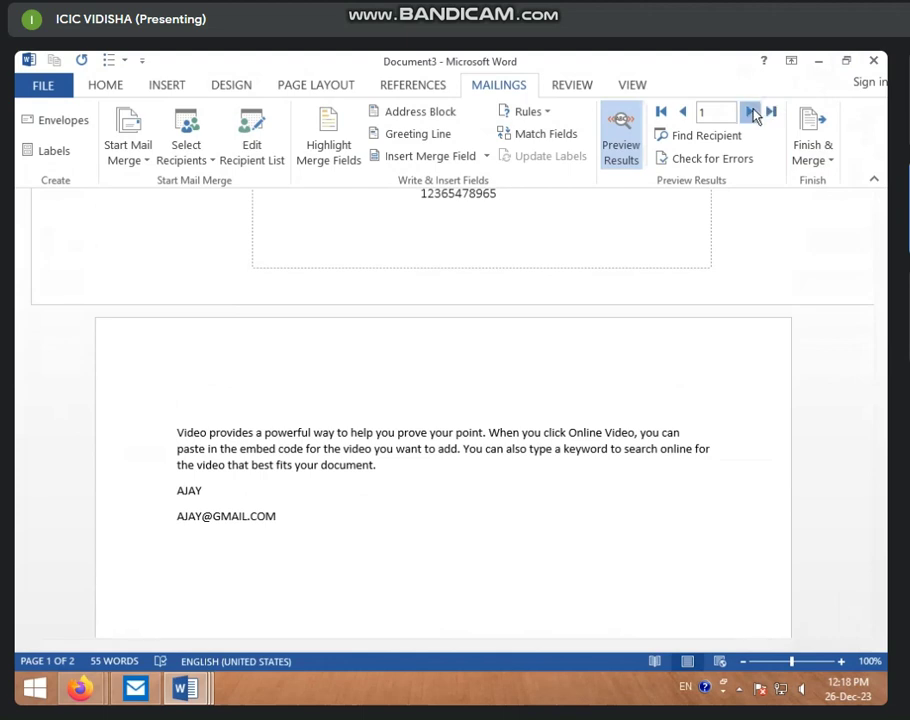
# Advance the preview two records to ROHAN and review his envelope and letter.
pyautogui.click(751, 112)
pyautogui.click(751, 112)
pyautogui.scroll(2, 636, 319)
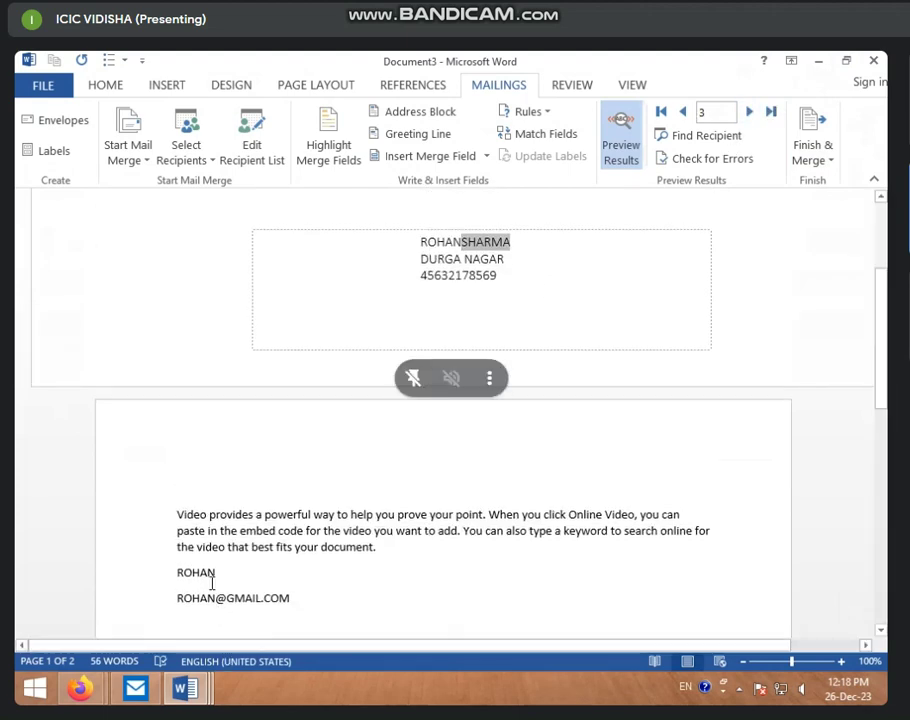
pyautogui.scroll(-5, 216, 576)
pyautogui.scroll(7, 374, 568)
pyautogui.scroll(2, 378, 570)
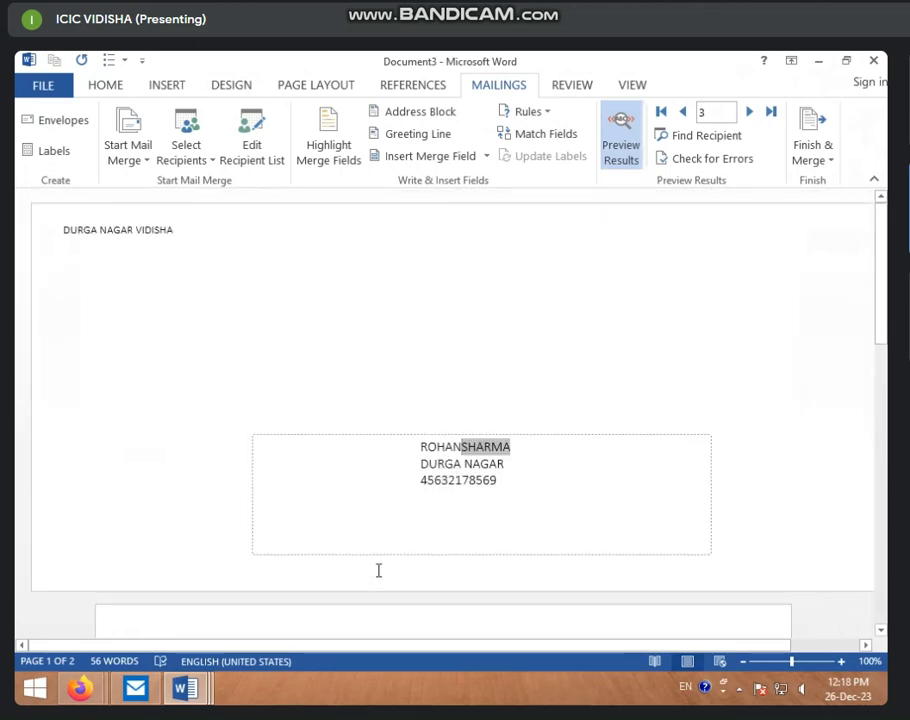
pyautogui.scroll(-8, 255, 420)
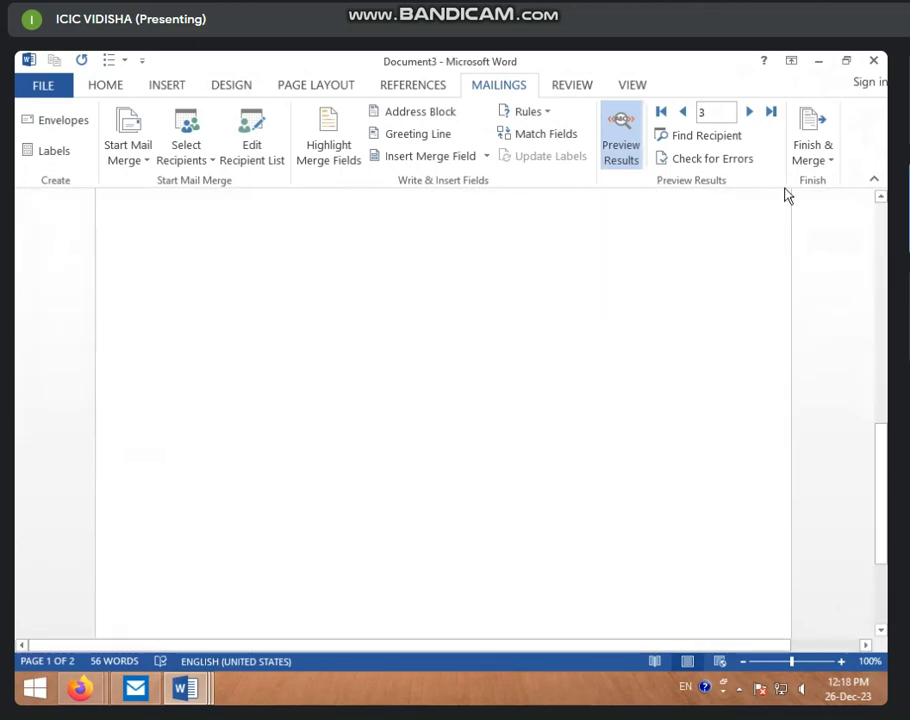
pyautogui.scroll(3, 766, 311)
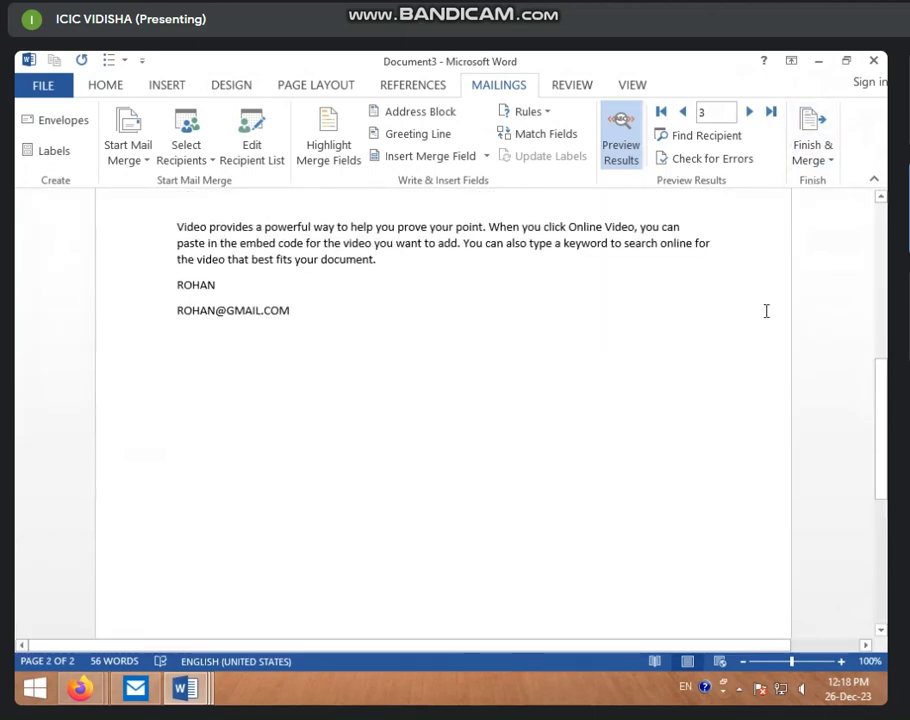
# Start Finish & Merge > Edit Individual Documents, then cancel the dialog.
pyautogui.click(822, 160)
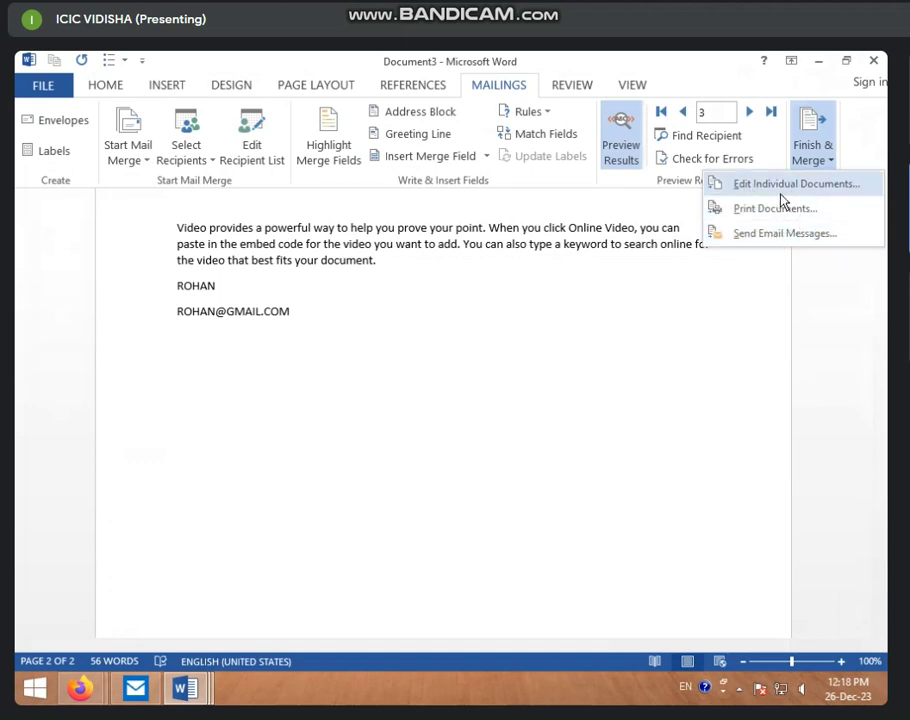
pyautogui.click(781, 192)
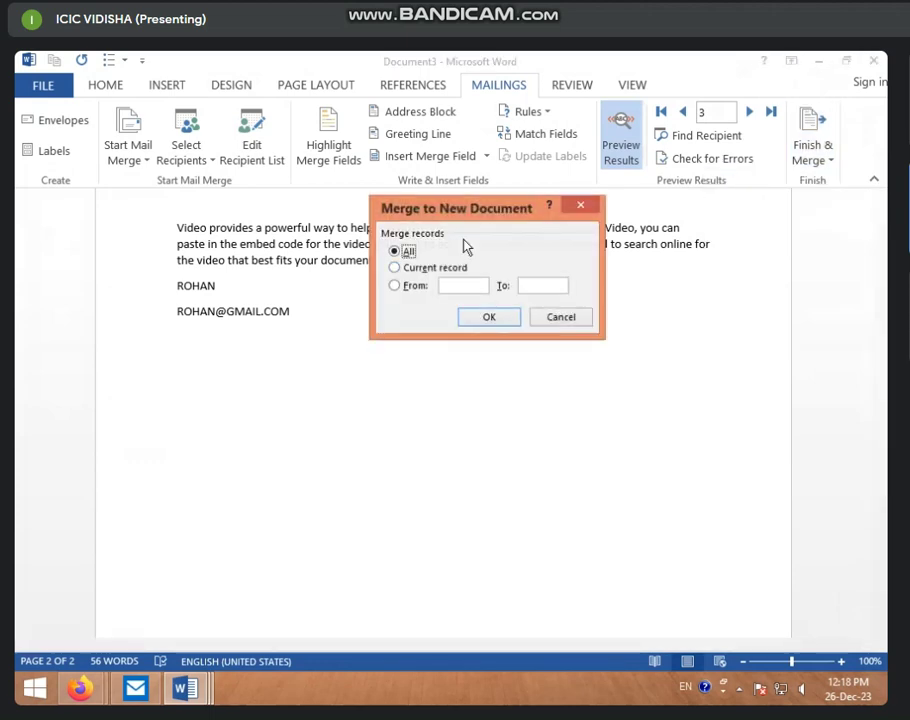
pyautogui.click(556, 316)
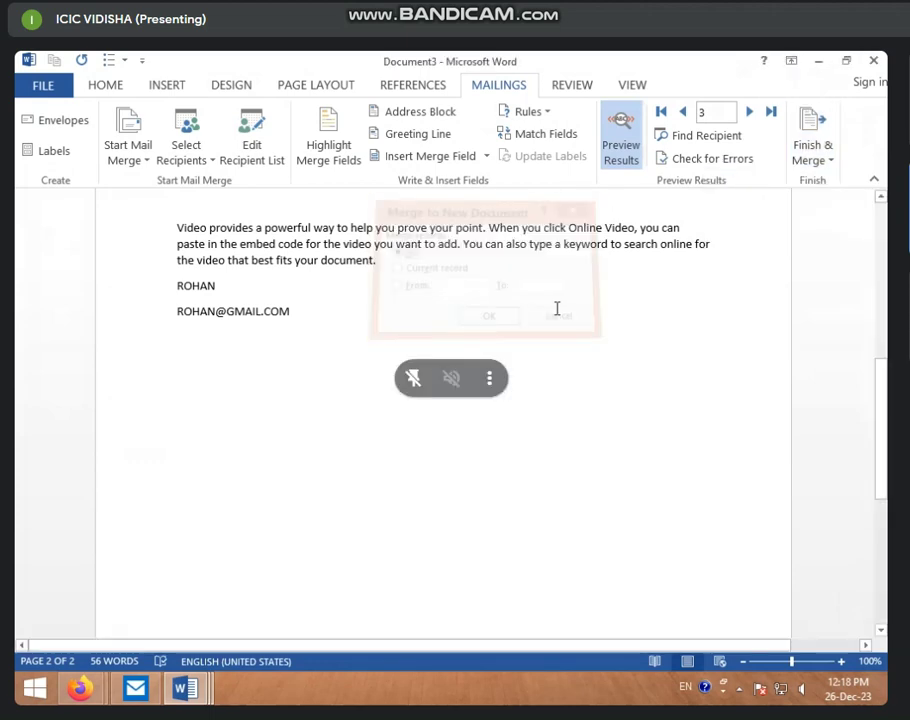
# Reopen Edit Individual Documents so Merge to New Document appears with All records selected.
pyautogui.scroll(5, 503, 341)
pyautogui.scroll(5, 503, 341)
pyautogui.scroll(5, 418, 372)
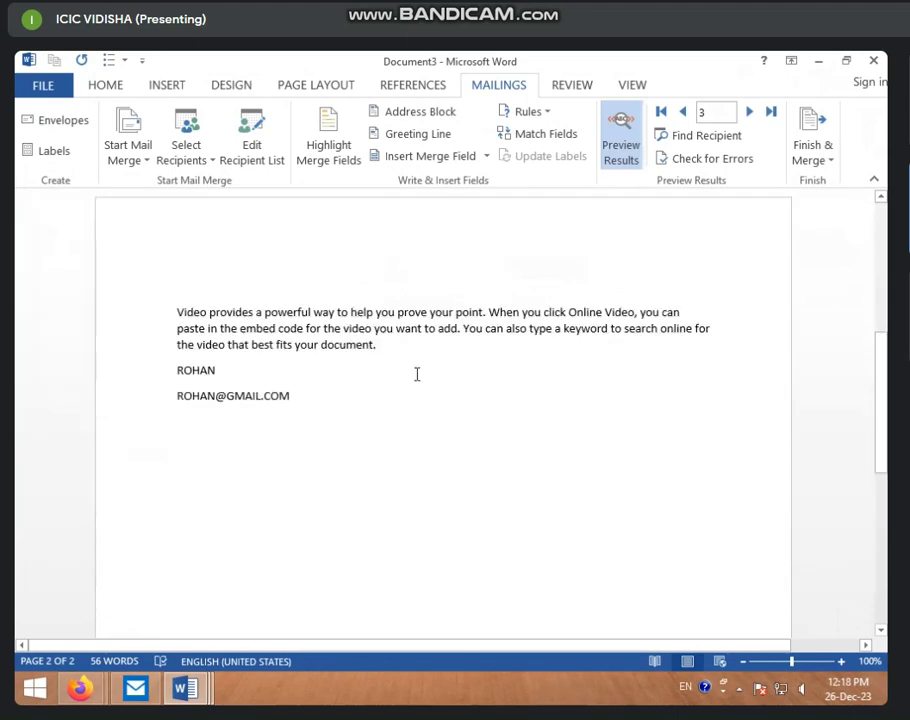
pyautogui.scroll(-3, 418, 374)
pyautogui.scroll(-3, 418, 374)
pyautogui.scroll(-4, 424, 412)
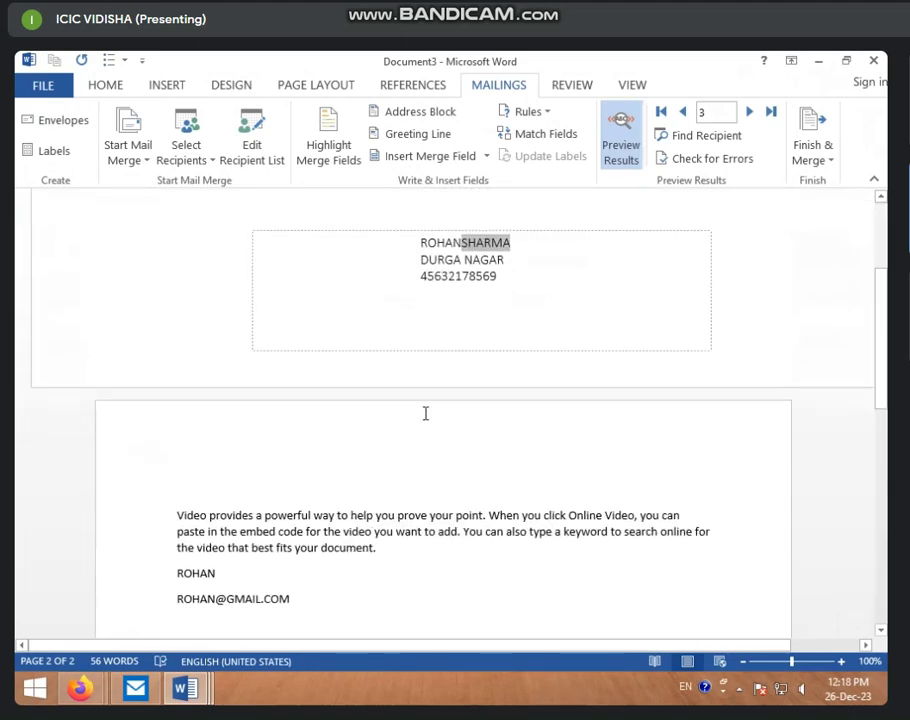
pyautogui.scroll(-8, 424, 416)
pyautogui.scroll(1, 423, 427)
pyautogui.scroll(8, 424, 427)
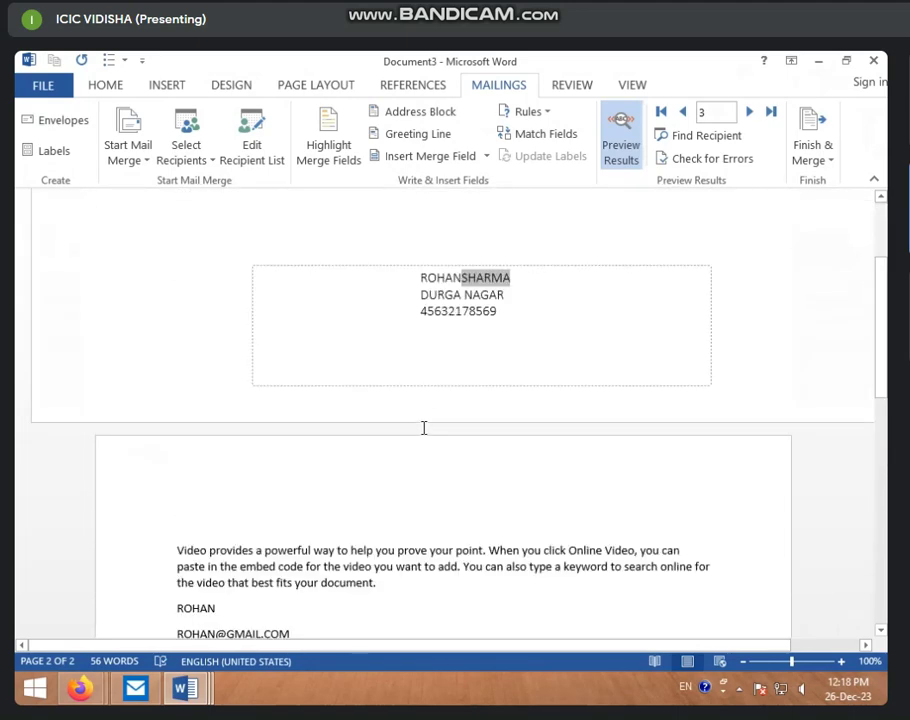
pyautogui.scroll(3, 426, 424)
pyautogui.scroll(-5, 432, 424)
pyautogui.scroll(-4, 433, 425)
pyautogui.scroll(-6, 433, 425)
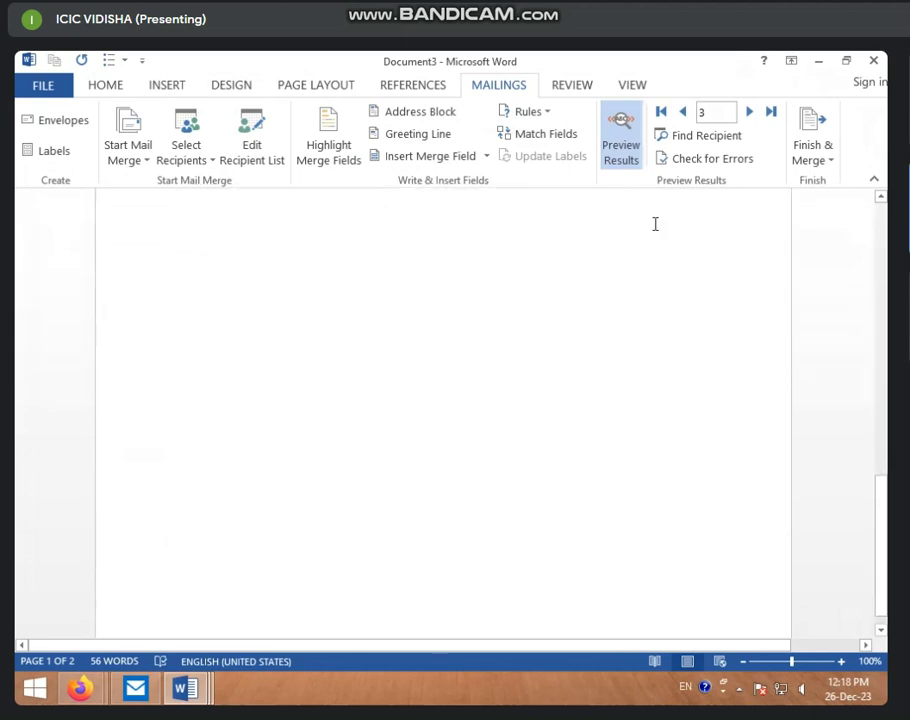
pyautogui.scroll(-4, 800, 219)
pyautogui.scroll(-4, 810, 200)
pyautogui.click(828, 166)
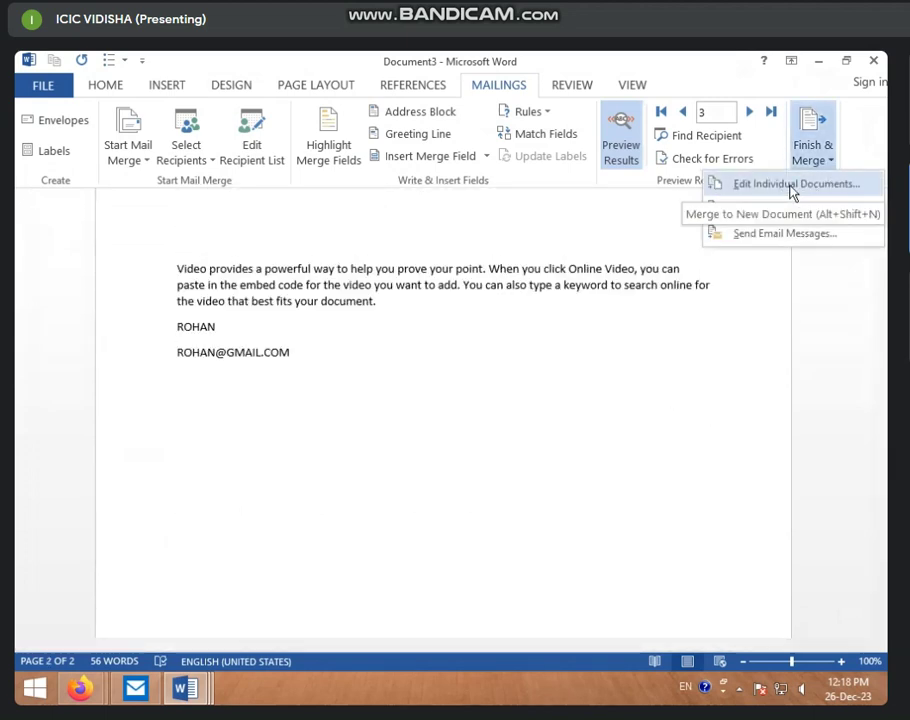
pyautogui.click(793, 186)
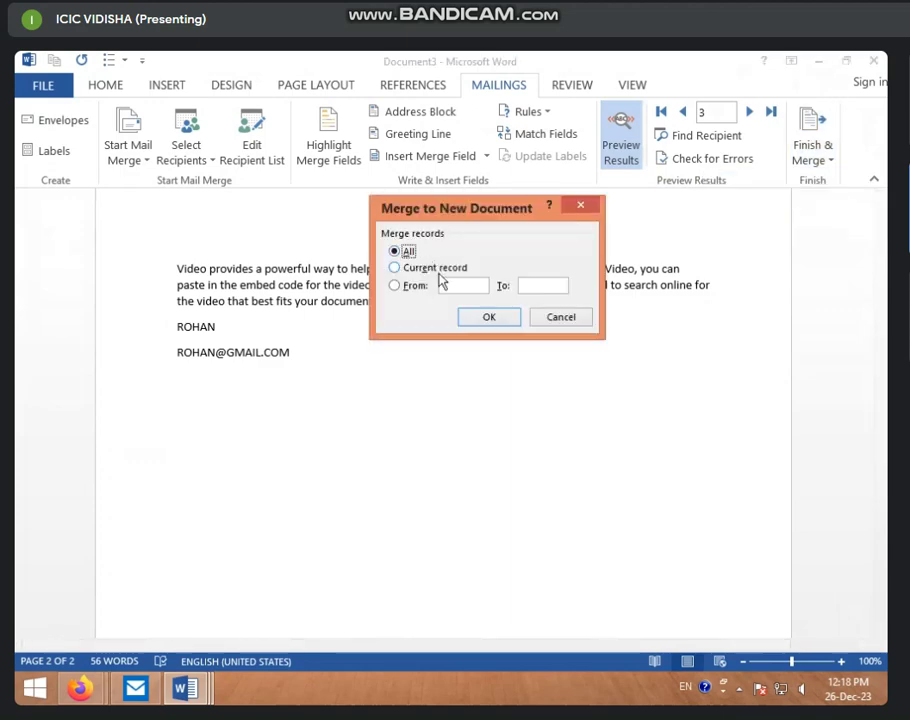
# Merge all records into the new six-page Letters1 document and scroll through it.
pyautogui.click(489, 318)
pyautogui.scroll(-5, 497, 385)
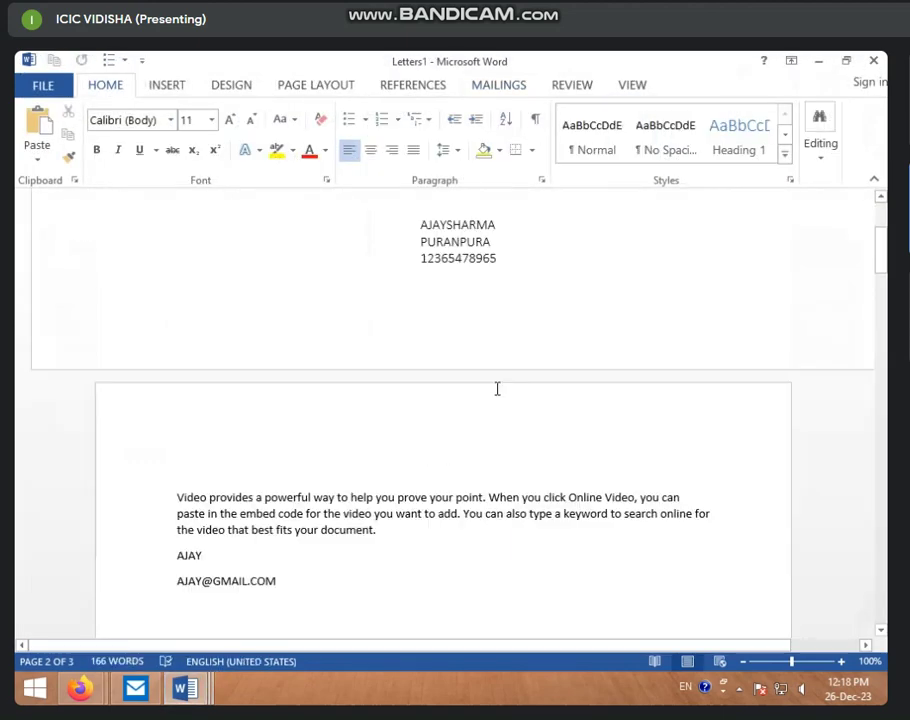
pyautogui.scroll(-5, 497, 388)
pyautogui.scroll(-4, 497, 388)
pyautogui.scroll(-5, 497, 388)
pyautogui.scroll(-5, 494, 386)
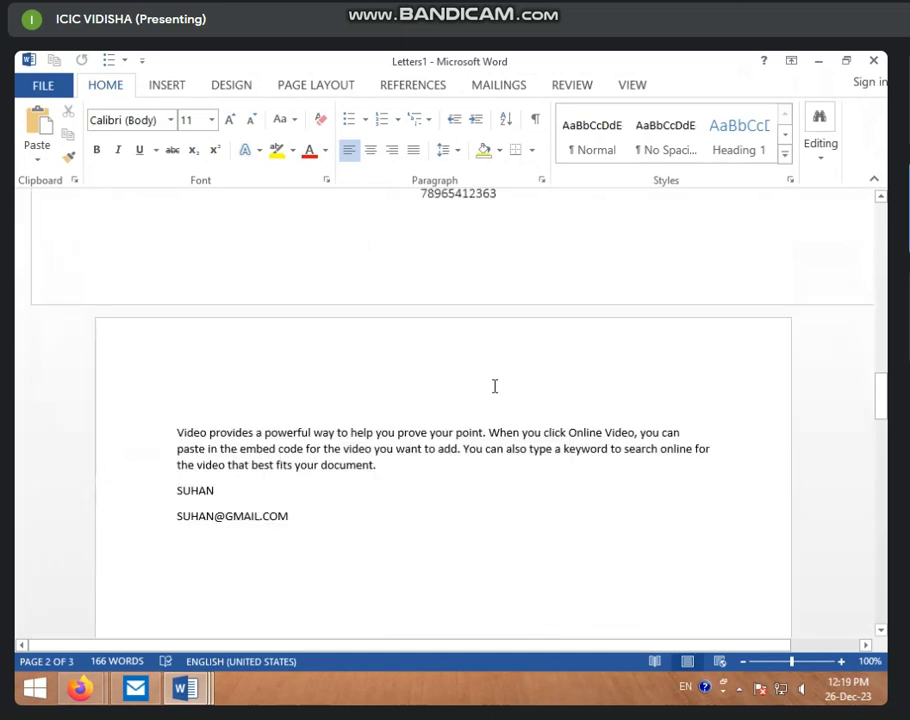
pyautogui.scroll(-8, 494, 386)
pyautogui.scroll(-8, 494, 386)
pyautogui.scroll(-3, 494, 386)
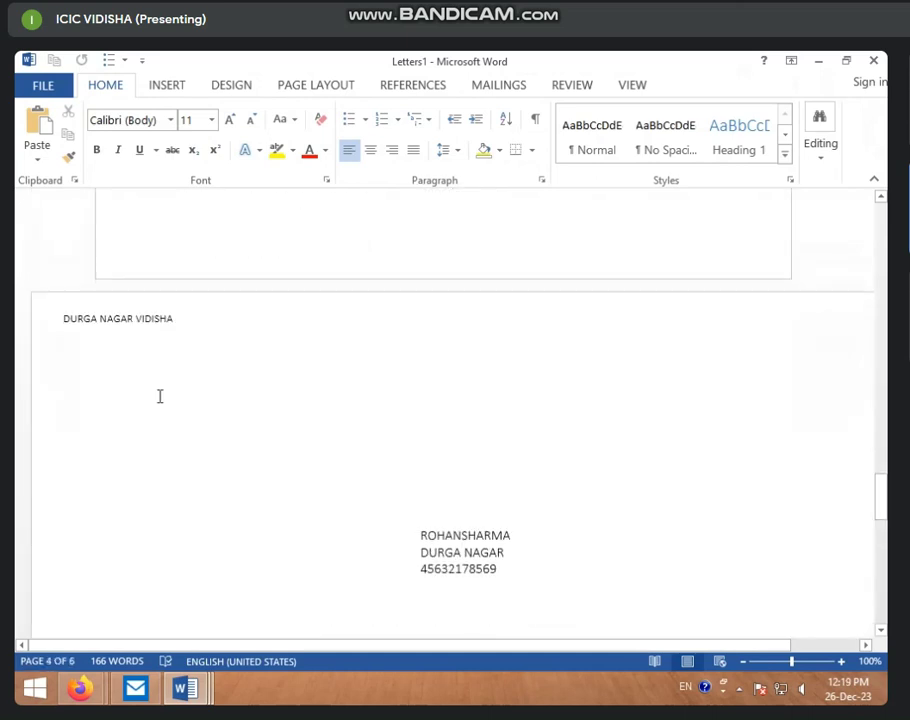
pyautogui.scroll(-3, 424, 533)
pyautogui.scroll(-5, 424, 533)
pyautogui.scroll(-5, 424, 533)
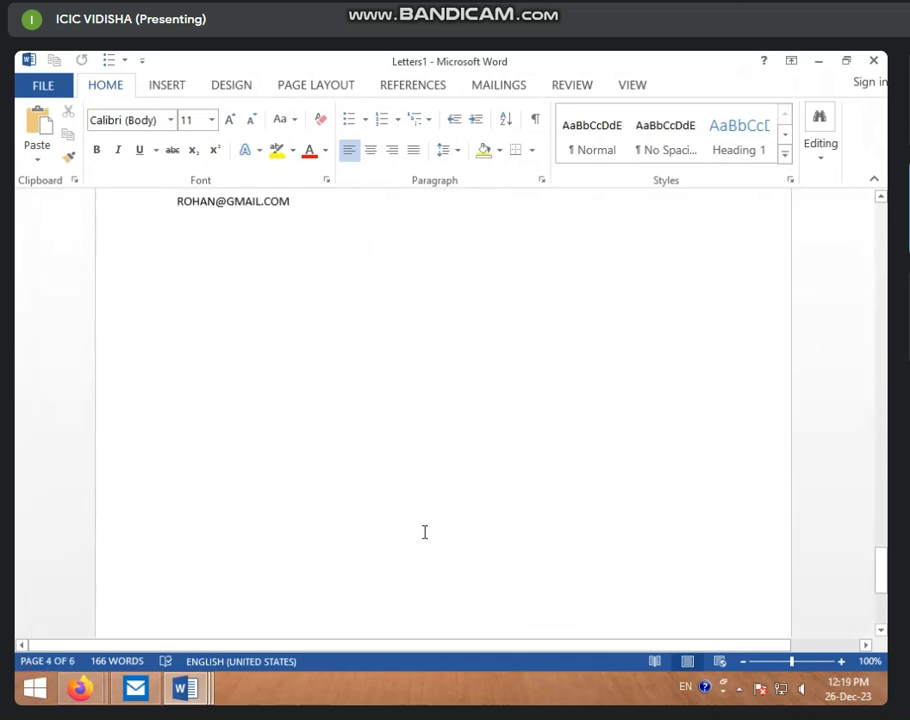
pyautogui.scroll(-3, 424, 533)
pyautogui.scroll(3, 424, 533)
pyautogui.scroll(8, 424, 533)
pyautogui.scroll(8, 424, 533)
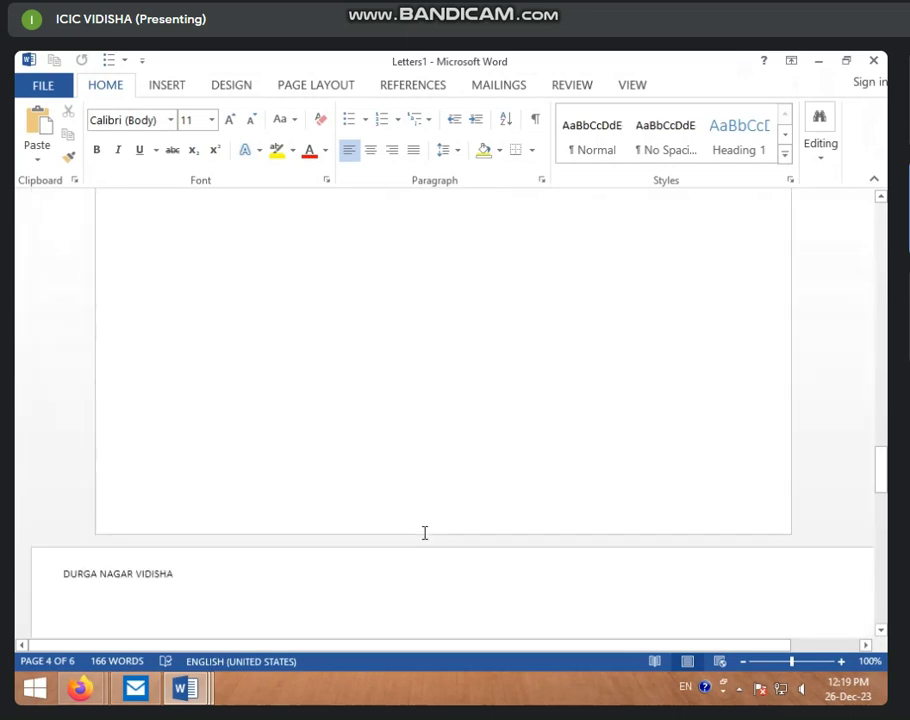
pyautogui.scroll(5, 424, 533)
pyautogui.scroll(5, 424, 533)
pyautogui.scroll(10, 424, 533)
pyautogui.scroll(3, 424, 533)
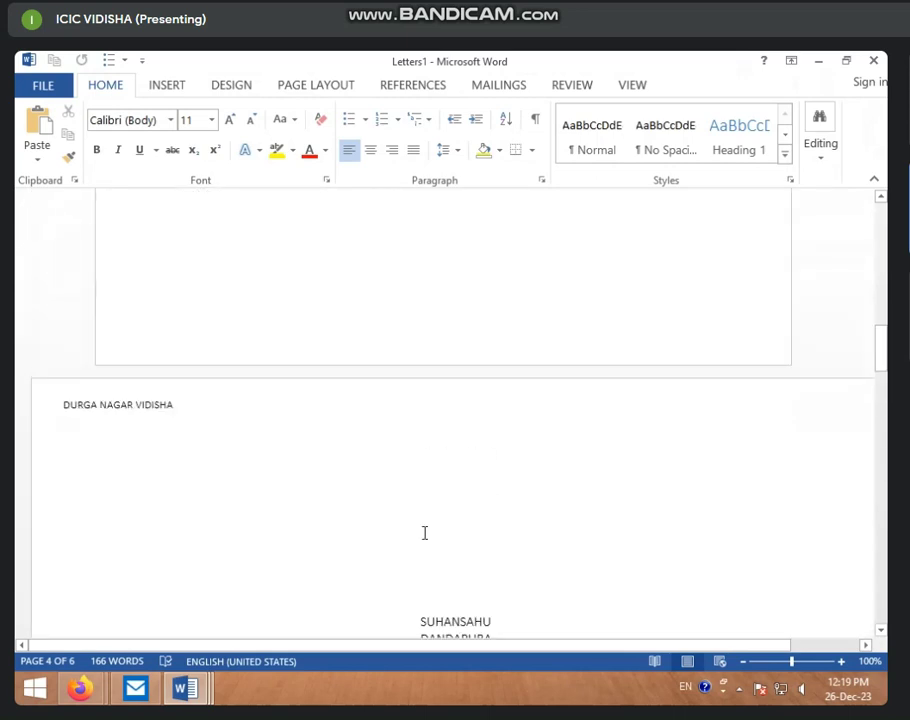
pyautogui.scroll(-3, 438, 502)
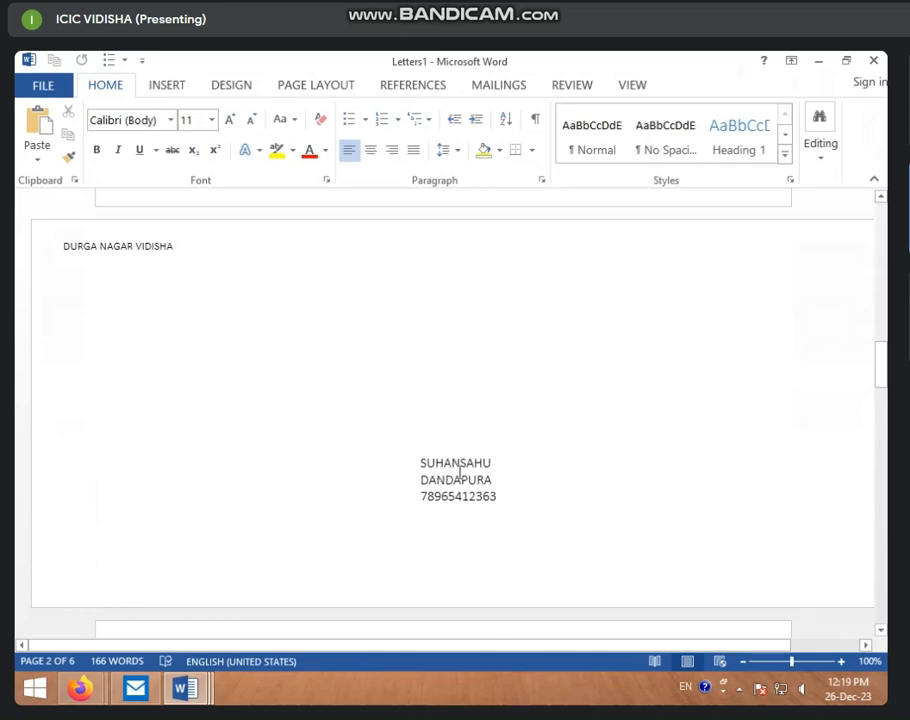
# Return to the AJAY letter and place the insertion point after his name.
pyautogui.scroll(7, 459, 470)
pyautogui.scroll(9, 459, 470)
pyautogui.scroll(6, 465, 465)
pyautogui.scroll(3, 420, 401)
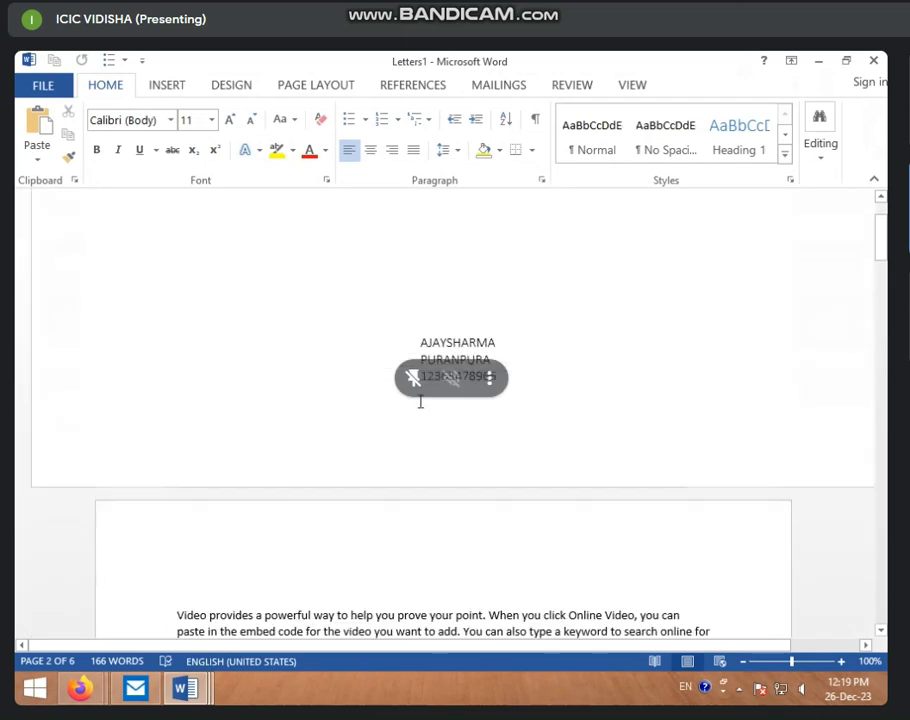
pyautogui.scroll(1, 420, 401)
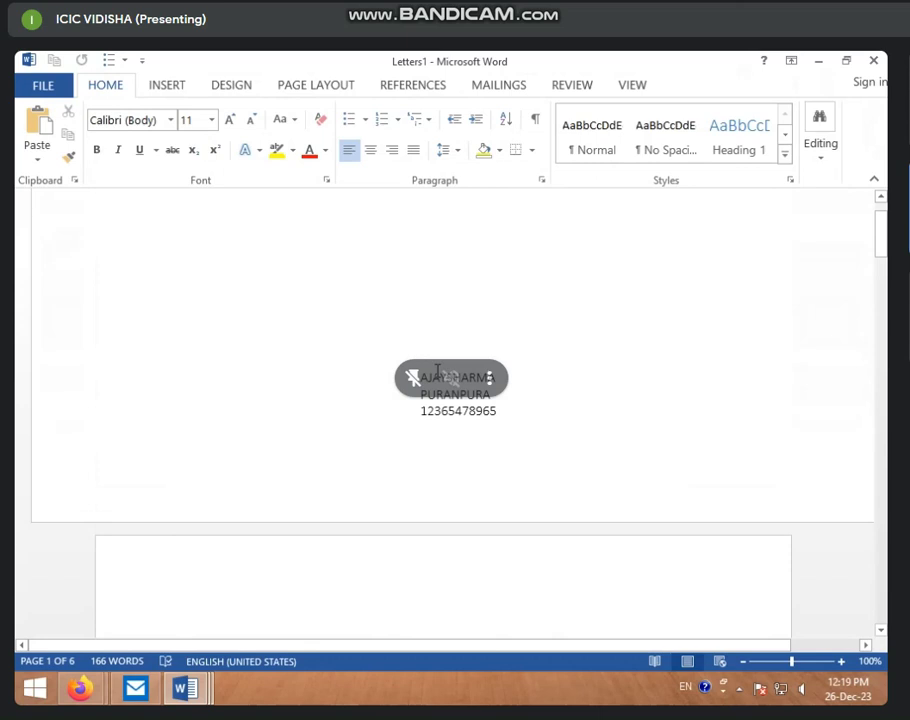
pyautogui.scroll(-1, 438, 372)
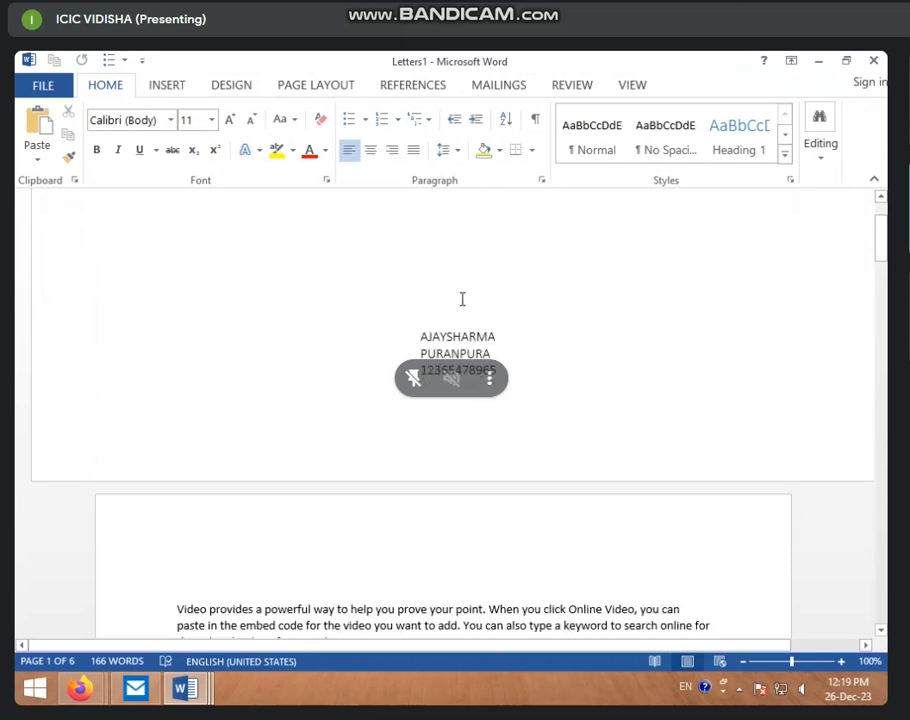
pyautogui.scroll(-5, 479, 376)
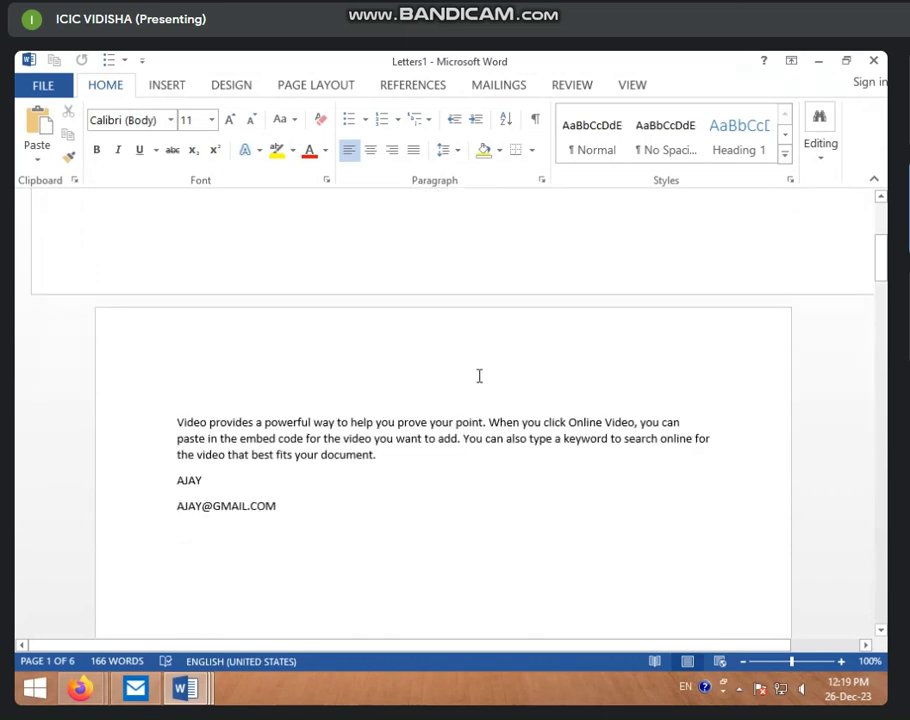
pyautogui.scroll(-3, 437, 262)
pyautogui.click(365, 341)
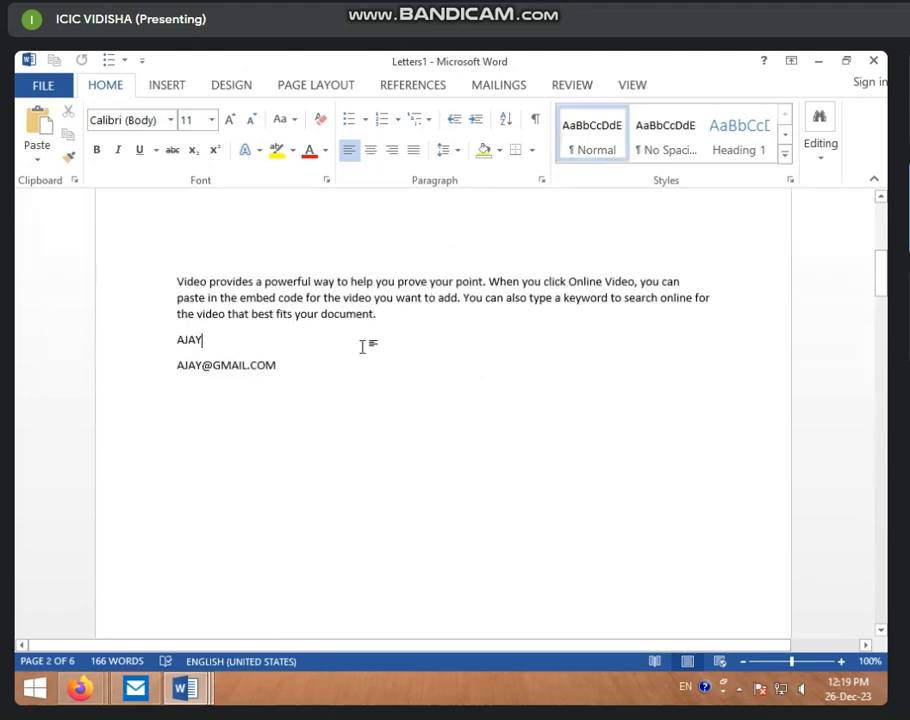